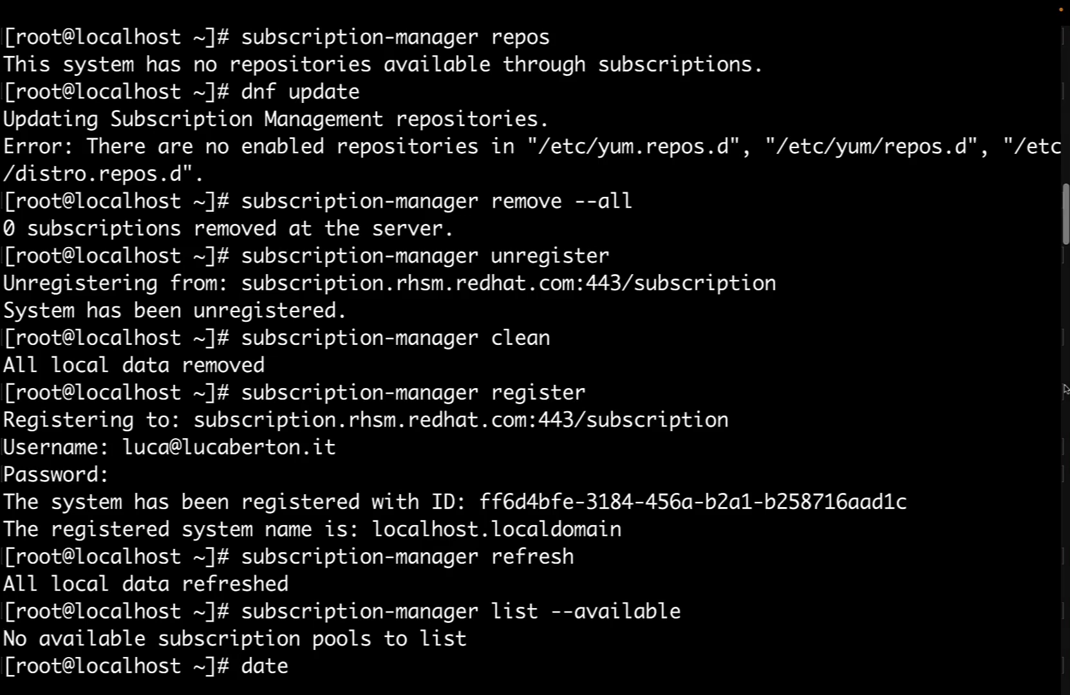
Check the date, then try enabling rhel-9-for-aarch64-baseos-rpms and auto-attaching a subscription.
key("Return")
type("dnf config-manager --enable rhel-9-for-aarch64-baseos-rpms")
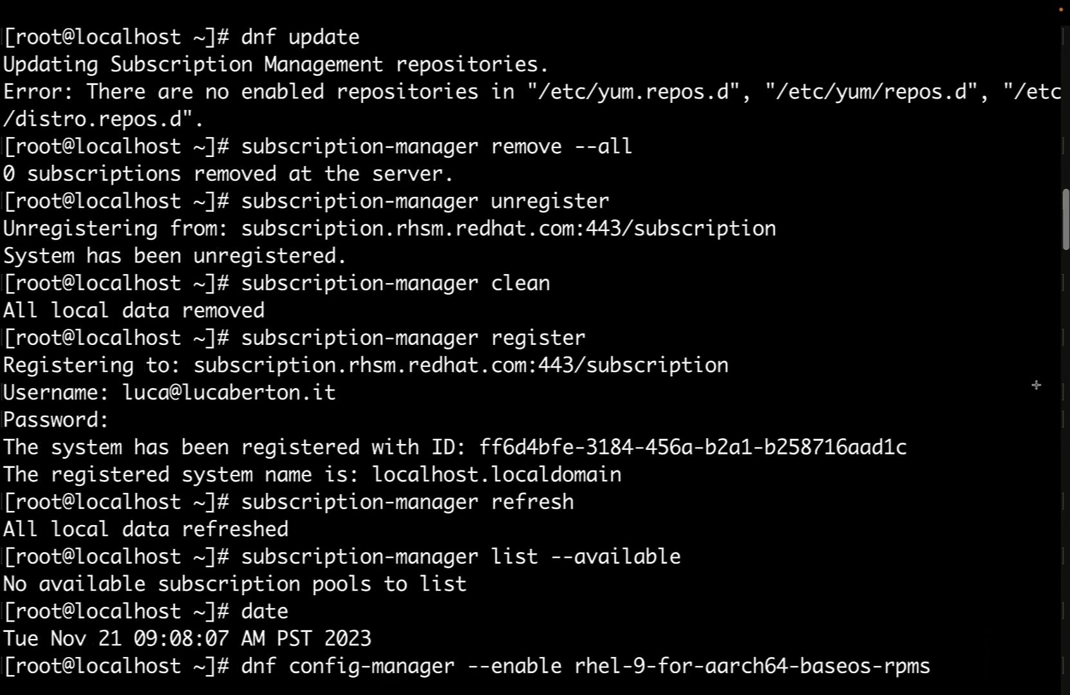
key("Return")
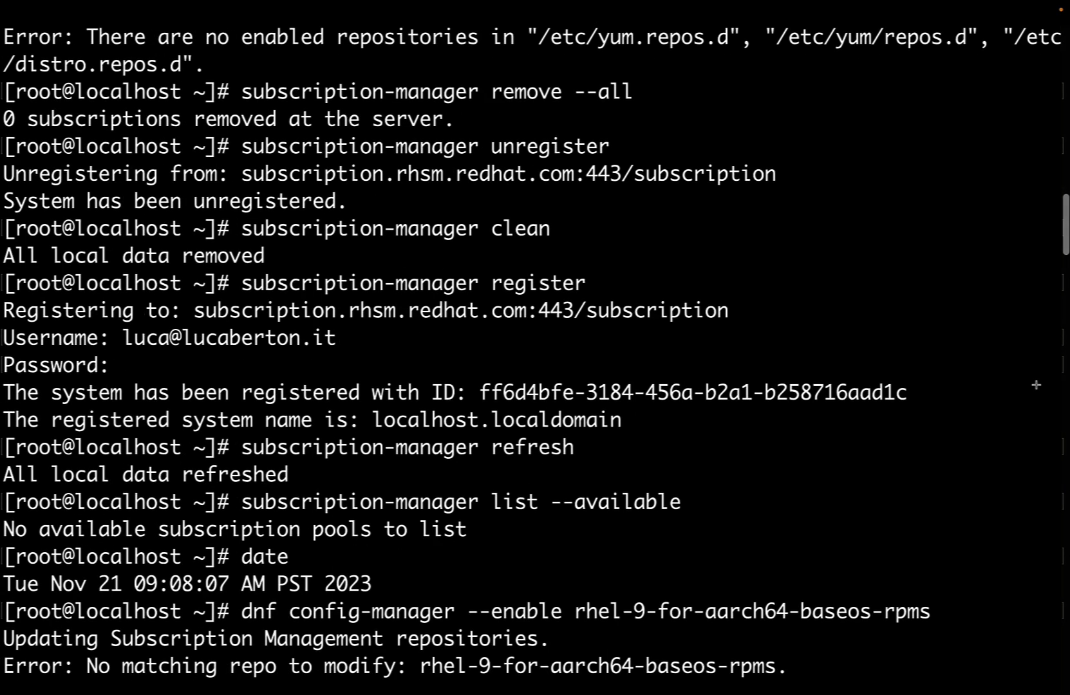
type("subscription-manager attach --auto")
key("Return")
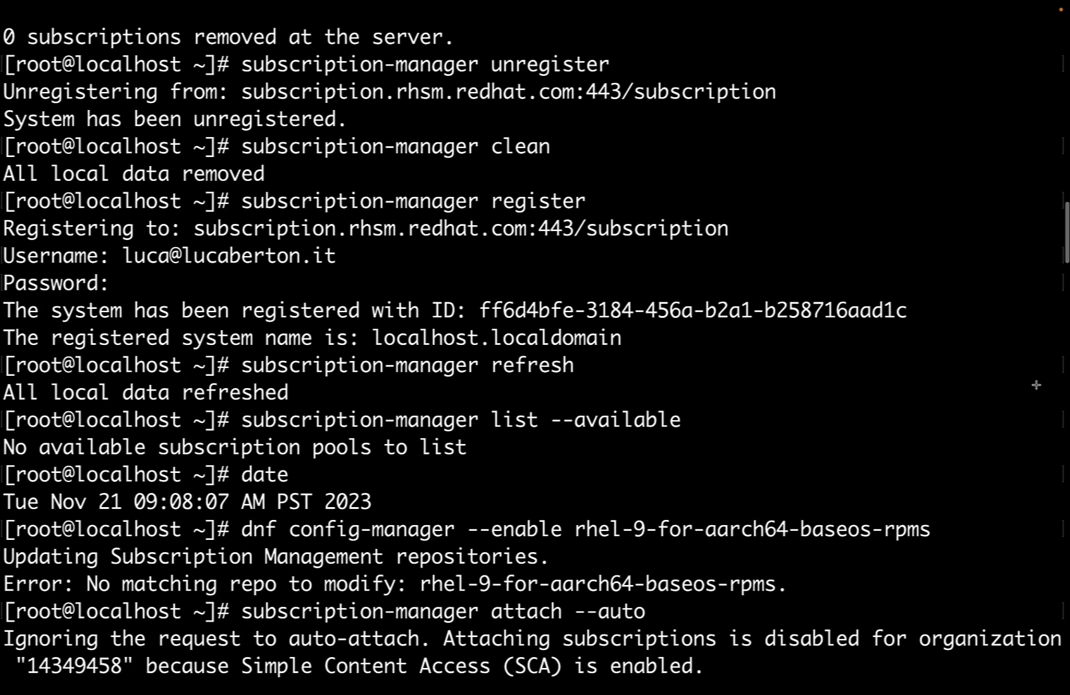
Rerun the BaseOS repository enable command twice, then remove all subscriptions with remove --all.
key("Up")
key("Up")
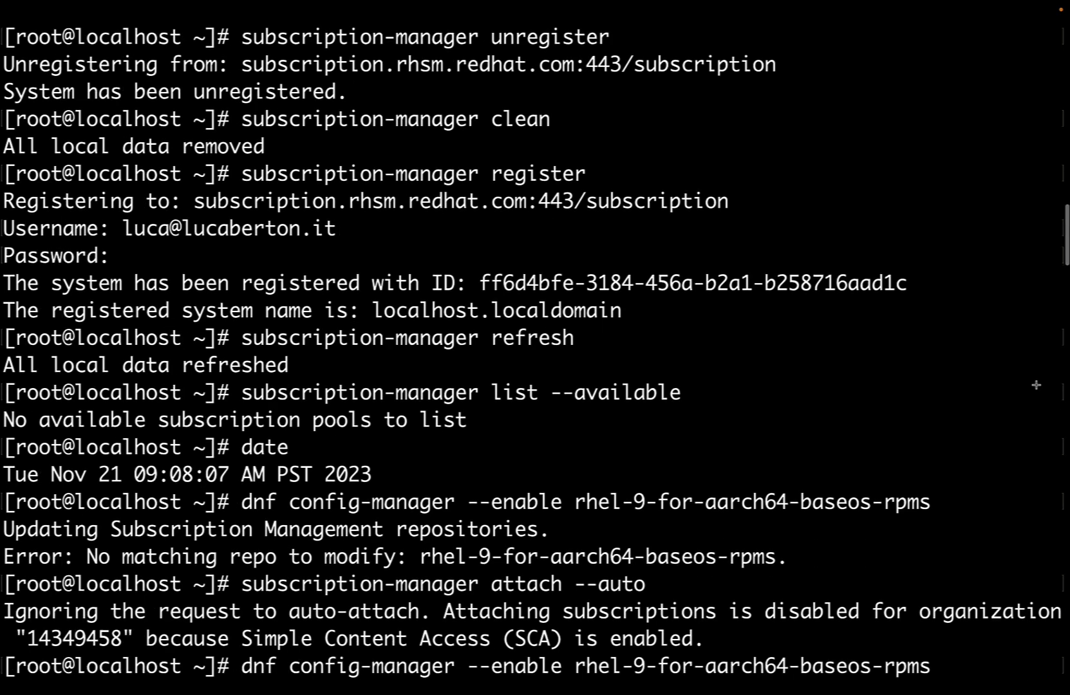
key("Return")
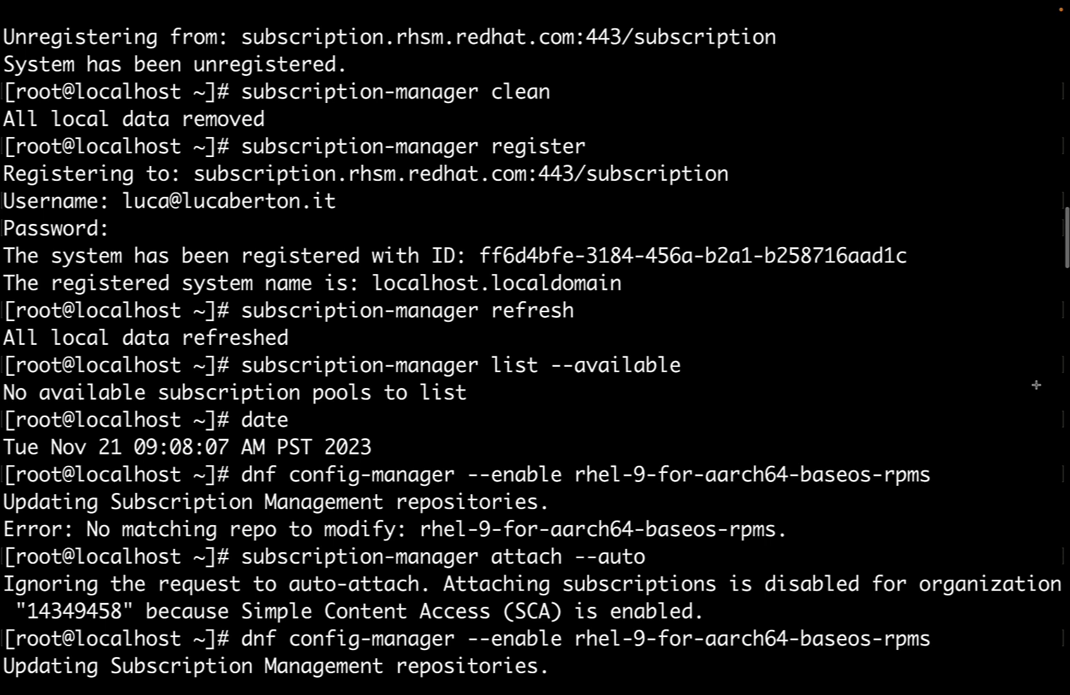
key("Up")
key("Return")
type("subscription-manager remove --all")
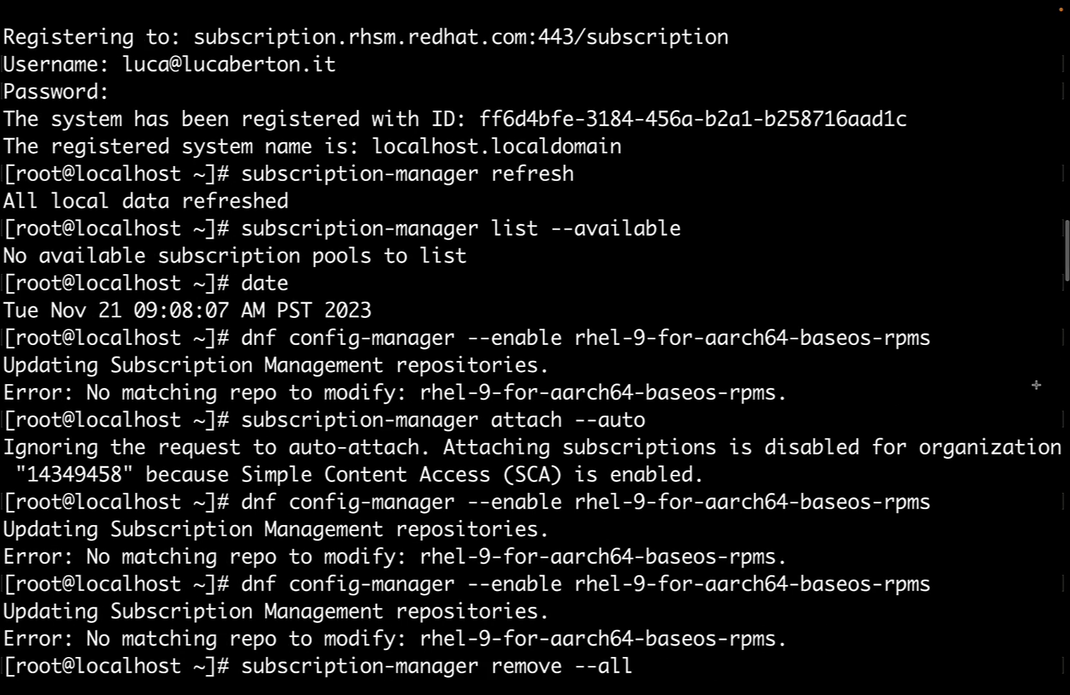
key("Return")
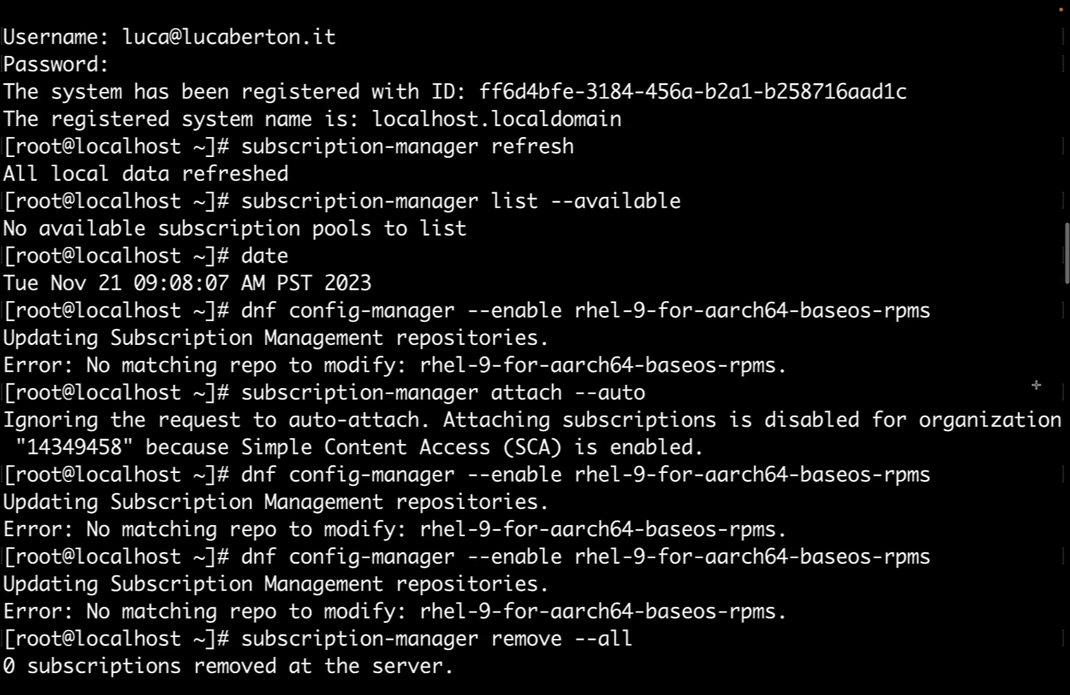
Unregister the host from Red Hat and clean all local subscription data.
type("subscription-manager unregister")
key("Return")
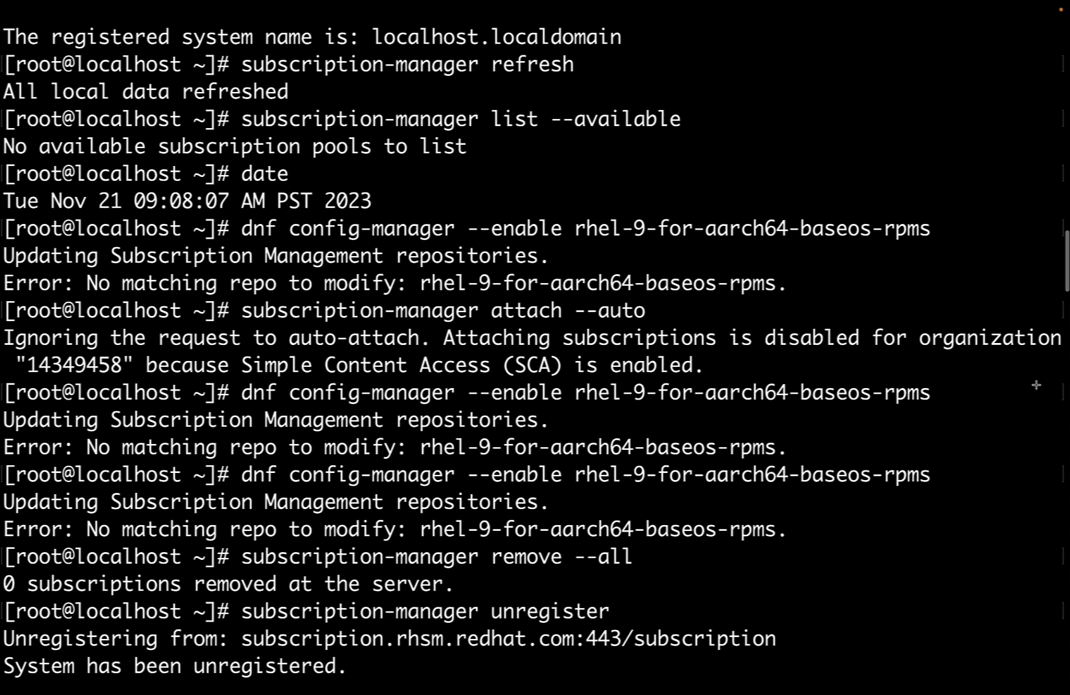
type("subscription-manager clean")
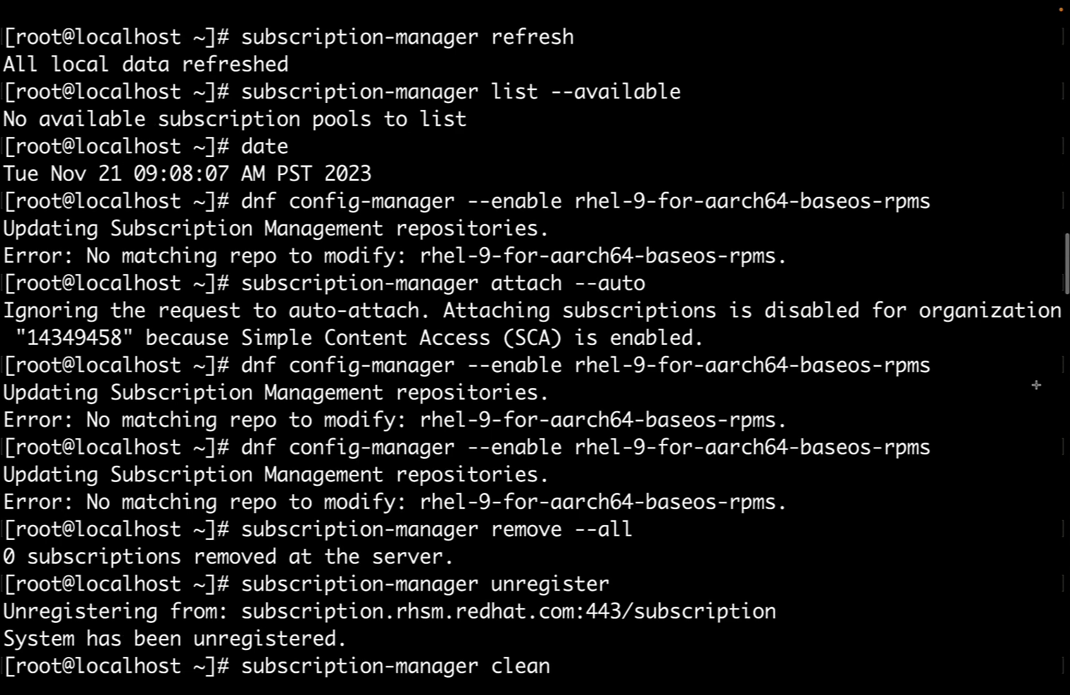
key("Return")
Re-register the host using the account username and password, then run attach --auto.
type("subscription-manager register")
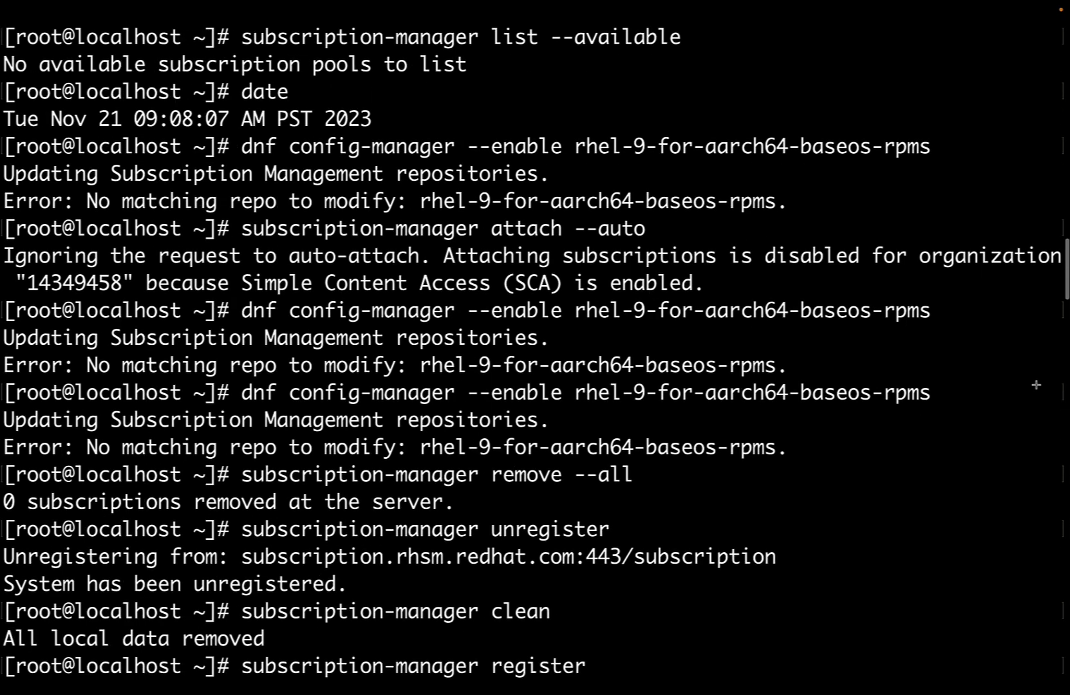
key("Return")
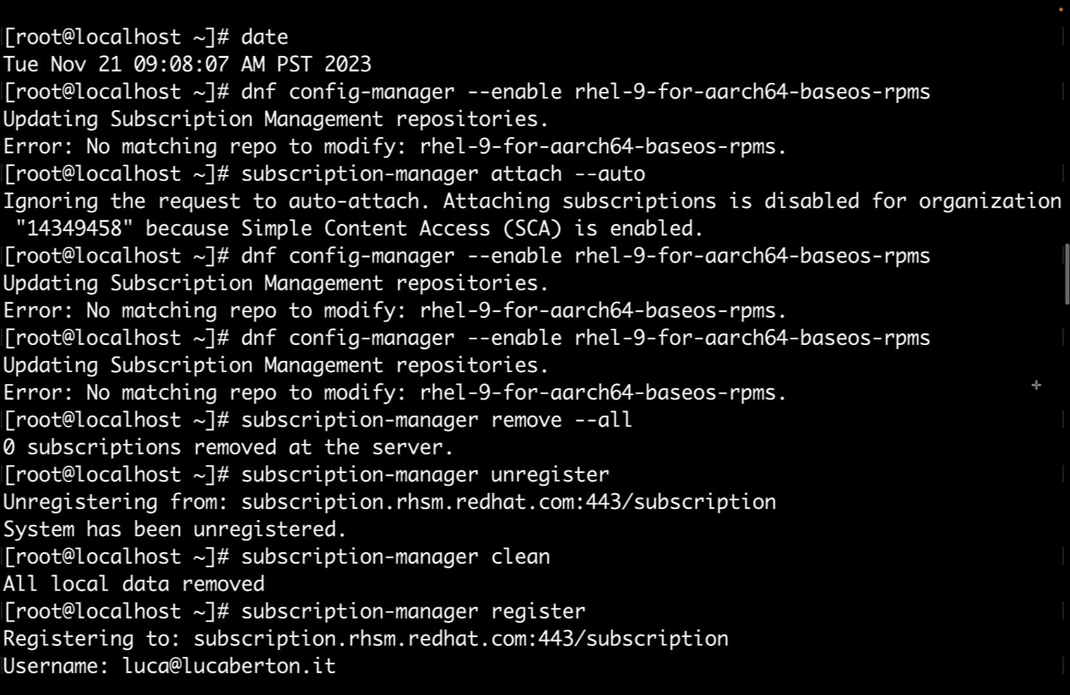
key("Return")
key("Return")
type("subscription-manager attach --auto")
key("Return")
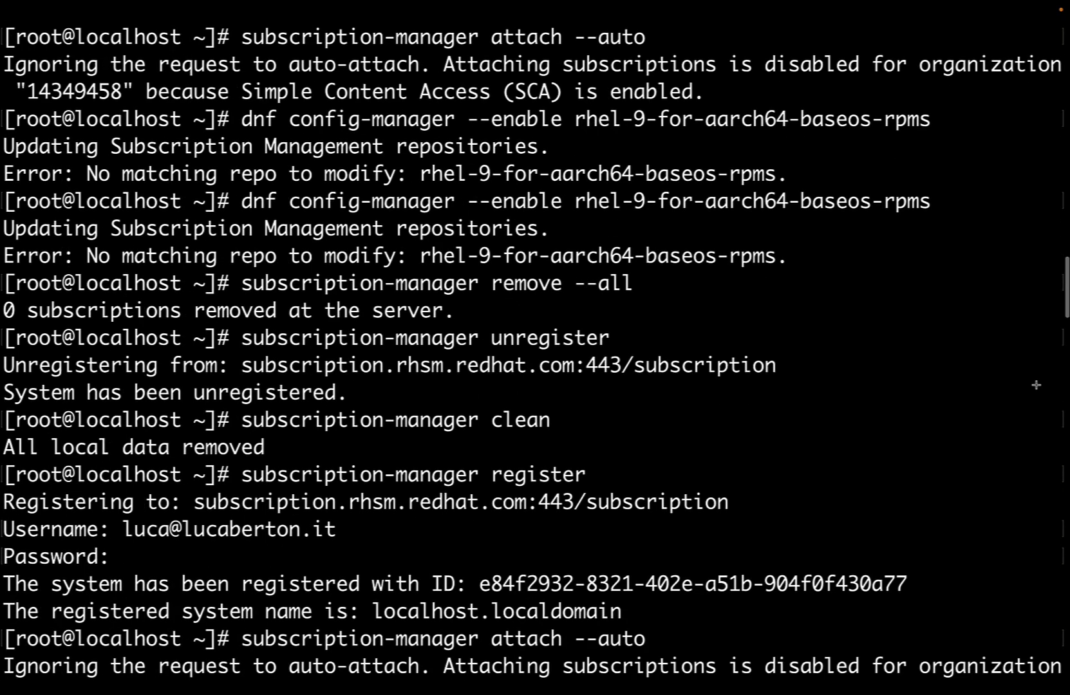
Run dnf update, then refresh local subscription data with subscription-manager refresh.
type("dnf update")
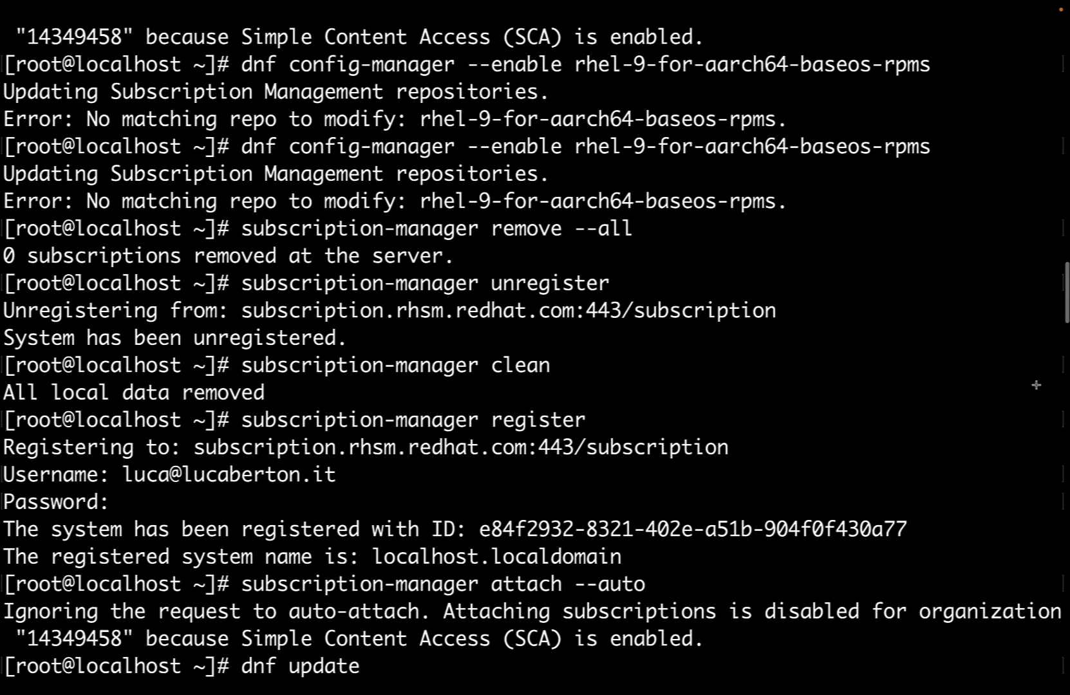
key("Return")
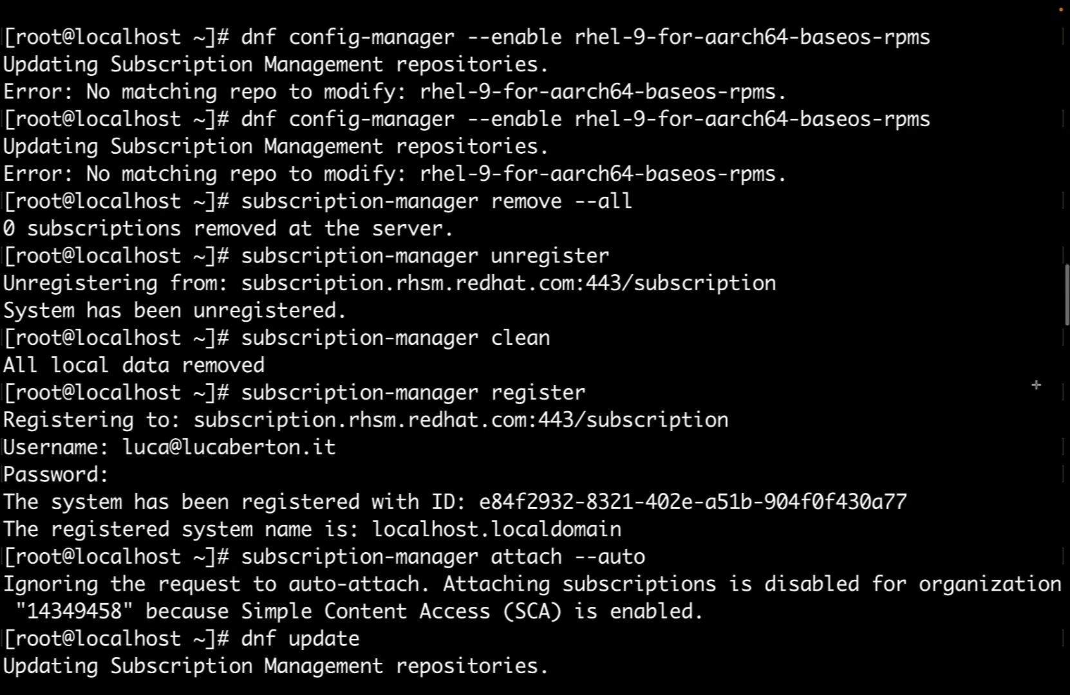
type("subscription-manager refresh")
key("Return")
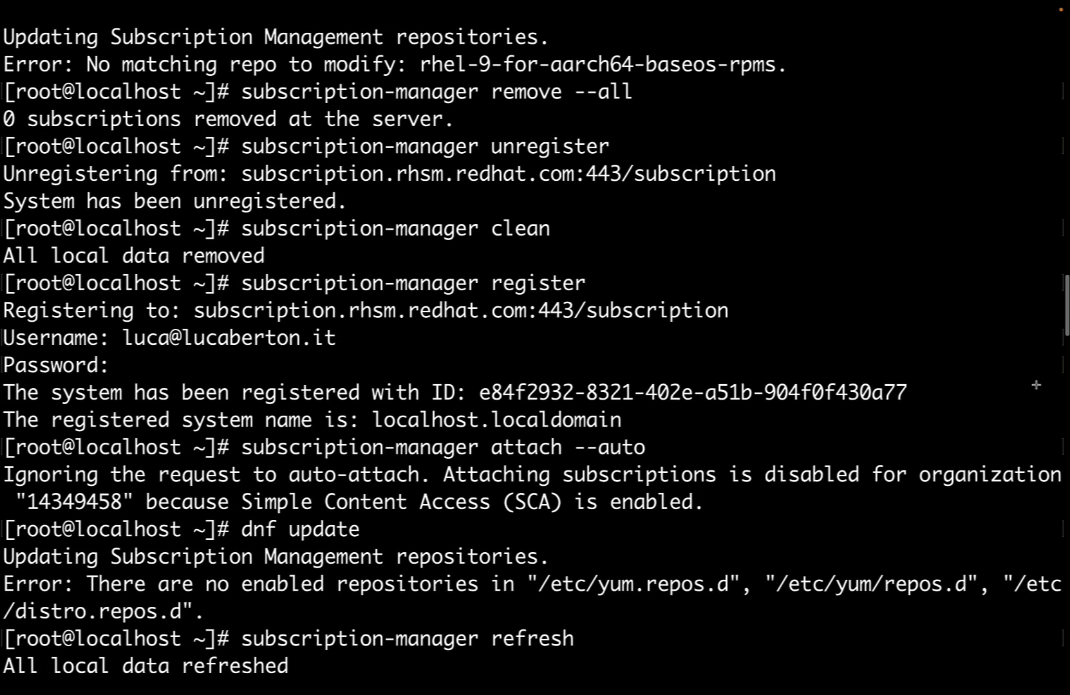
Check subscription-manager status and list --available pools, then switch to the Developer Subscription FAQ.
type("subscription-manager status")
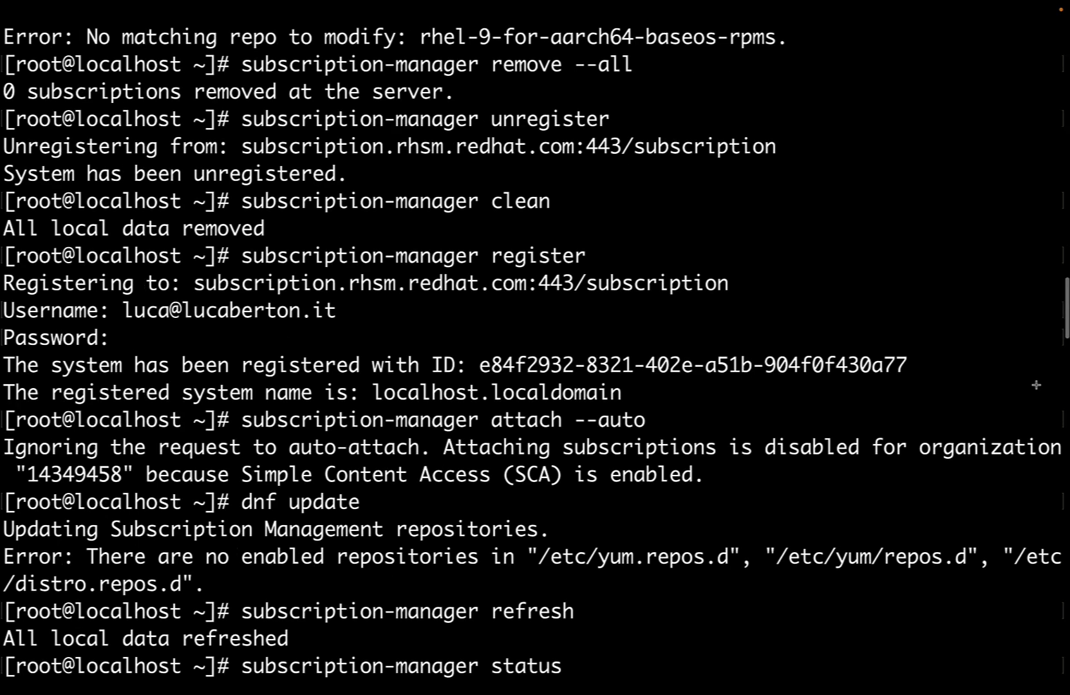
key("Return")
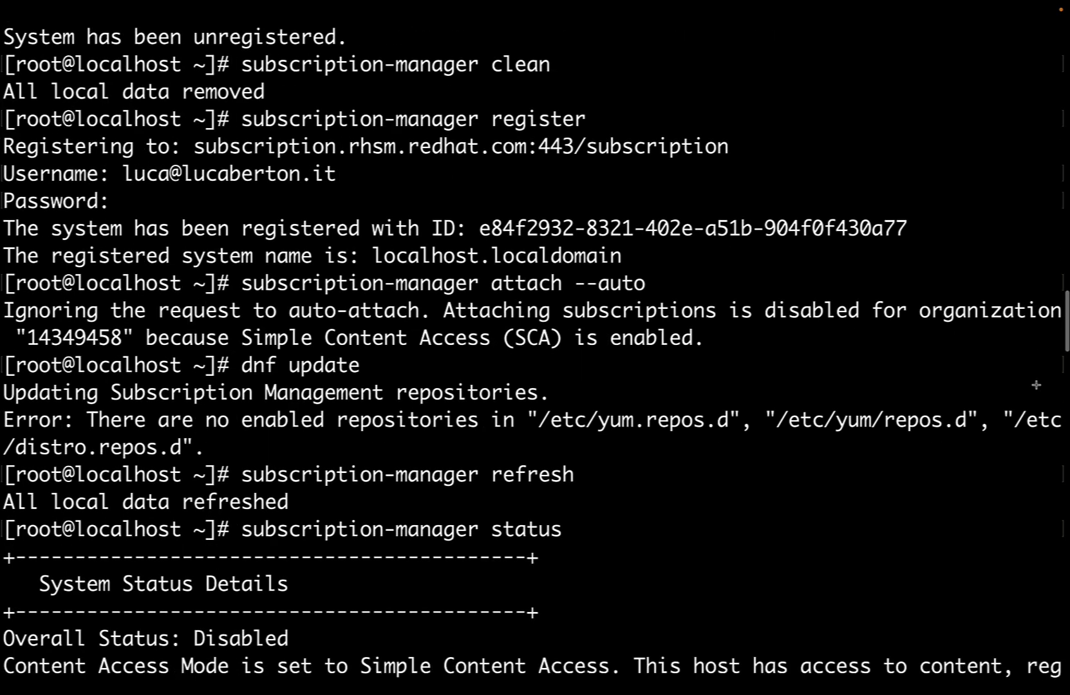
type("subscription-manager list --available")
key("Return")
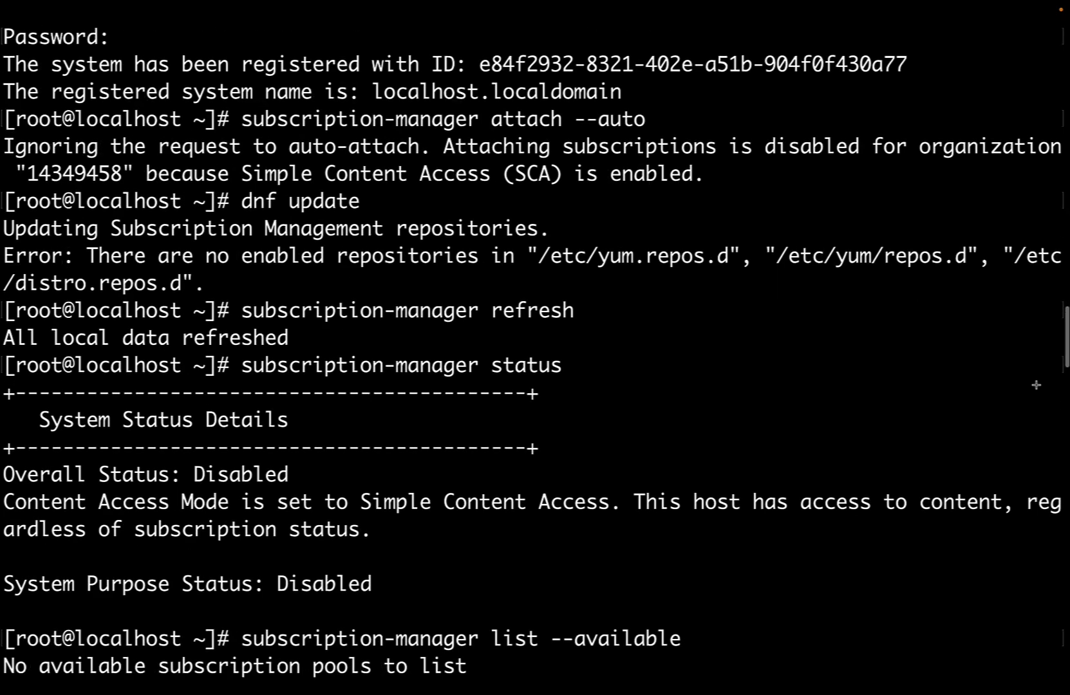
key("Up")
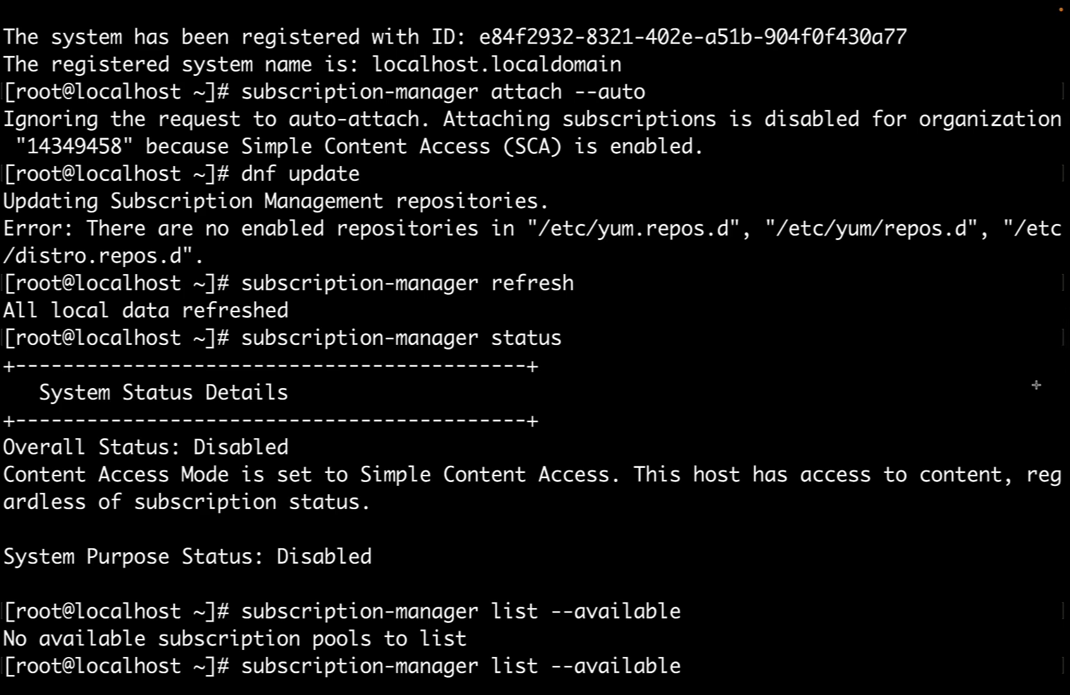
key("super+Tab")
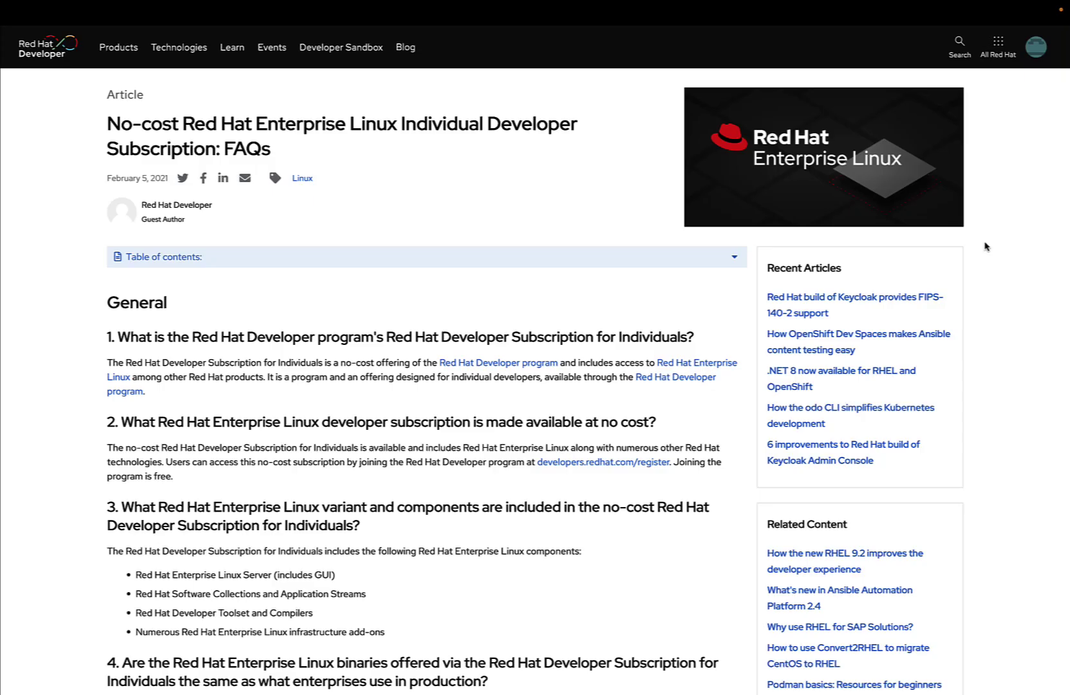
Open and collapse the FAQ's table of contents, then scroll through the subscription FAQ article.
left_click(729, 259)
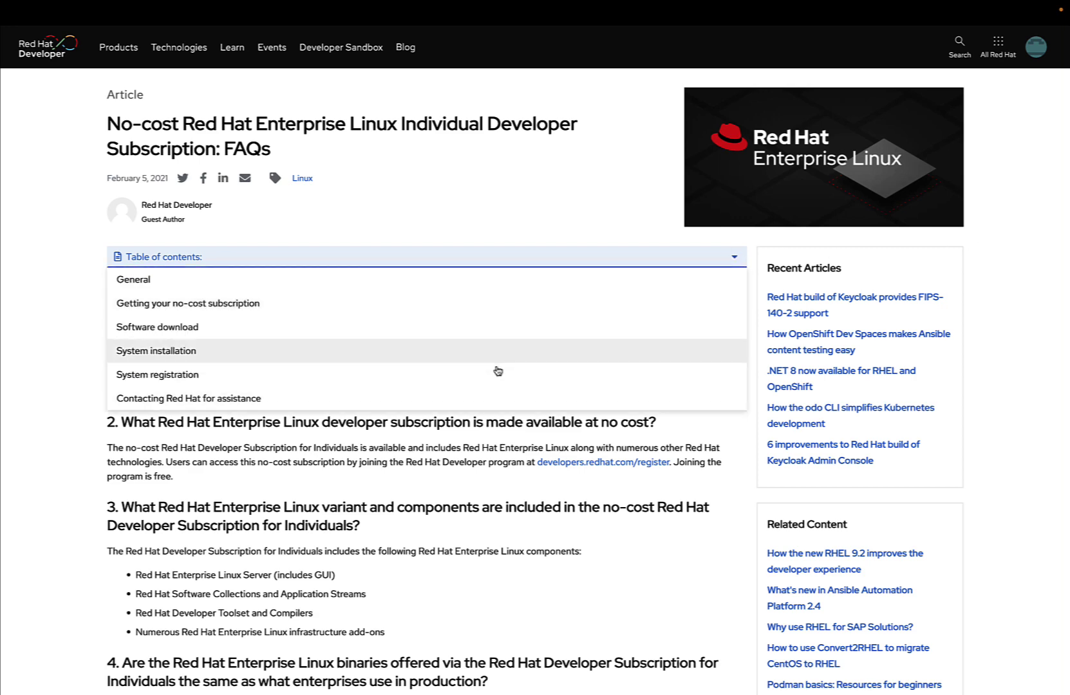
scroll(499, 354, "down", 1)
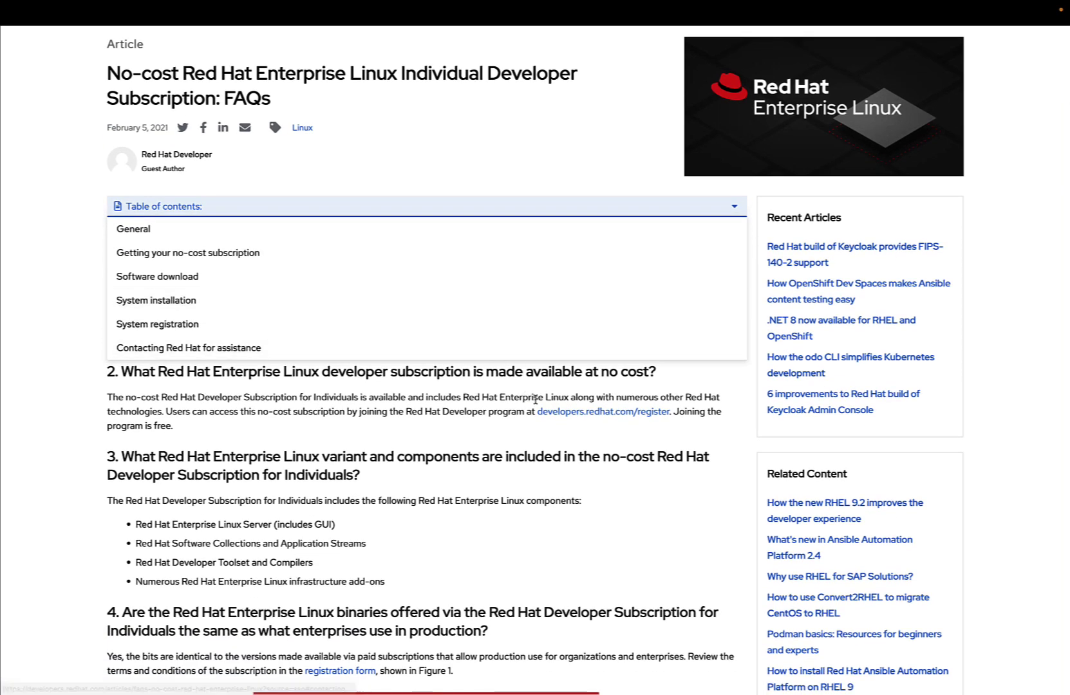
left_click(535, 398)
scroll(489, 399, "down", 5)
scroll(490, 401, "down", 20)
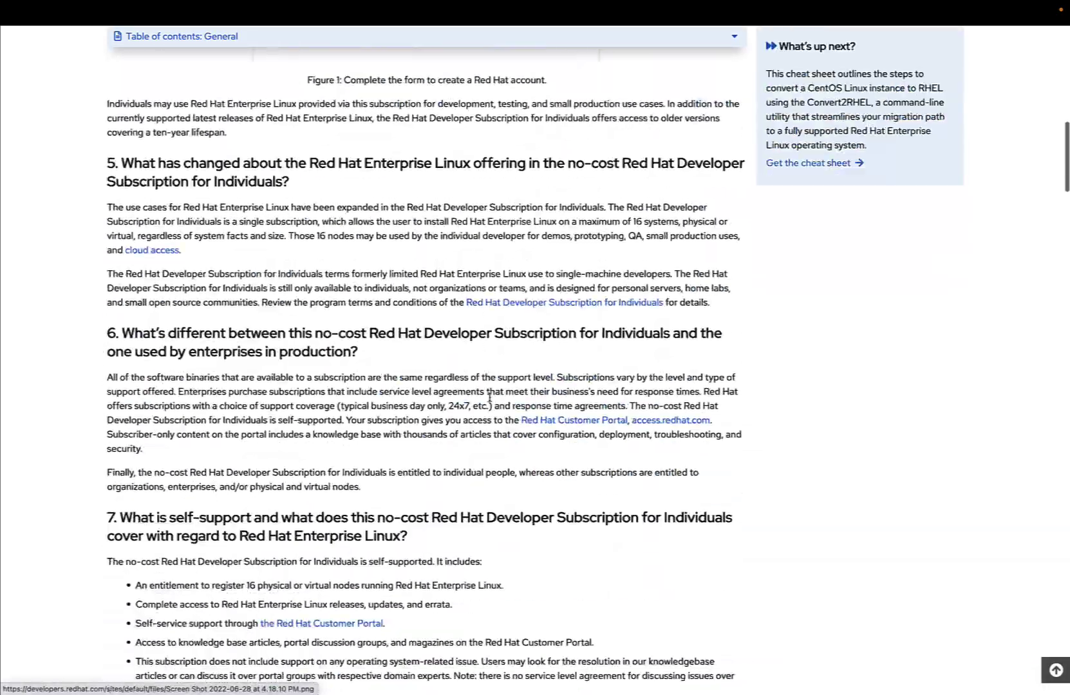
scroll(491, 401, "down", 14)
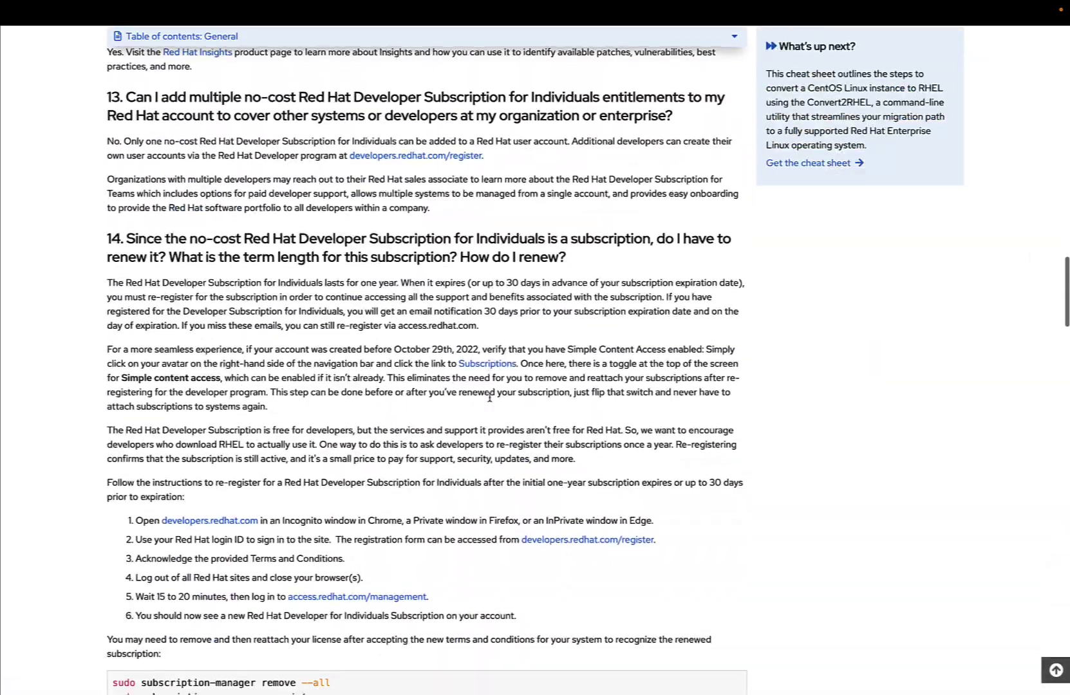
scroll(489, 398, "up", 6)
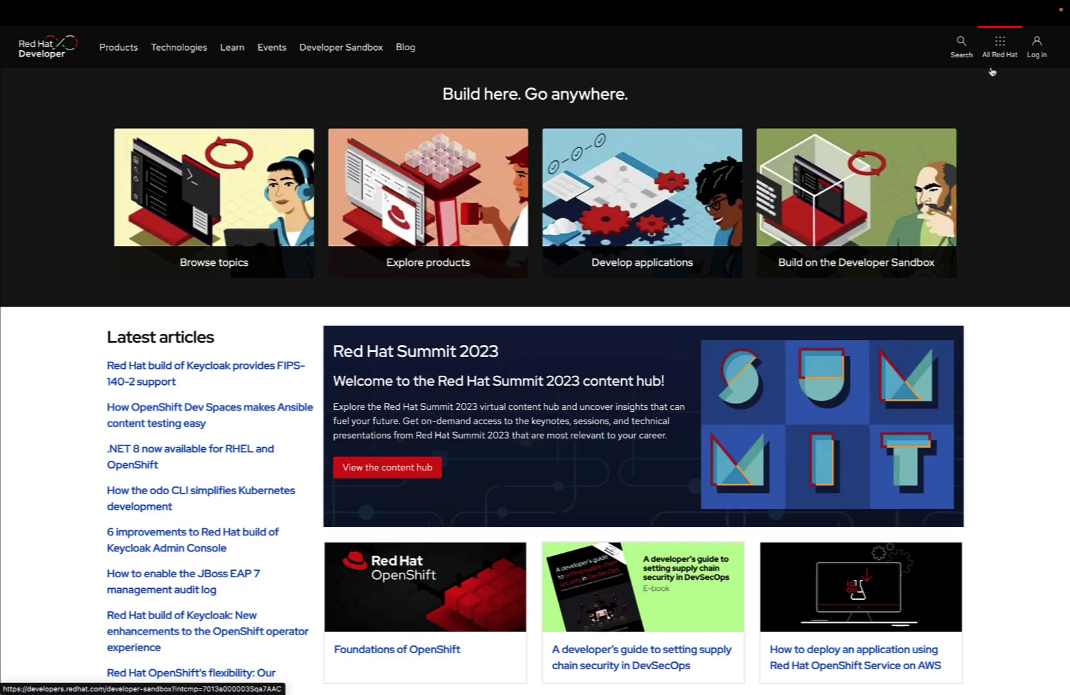
Log in with the saved Red Hat credentials and submit agreement to the Developer Subscription for Individuals terms.
left_click(1045, 57)
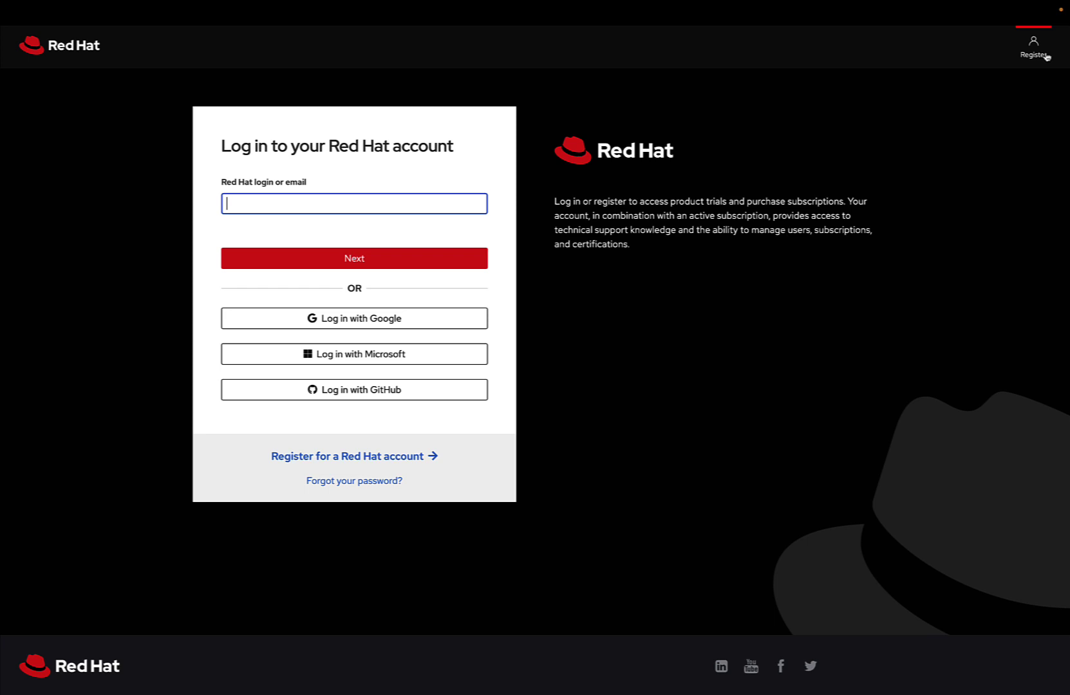
left_click(377, 259)
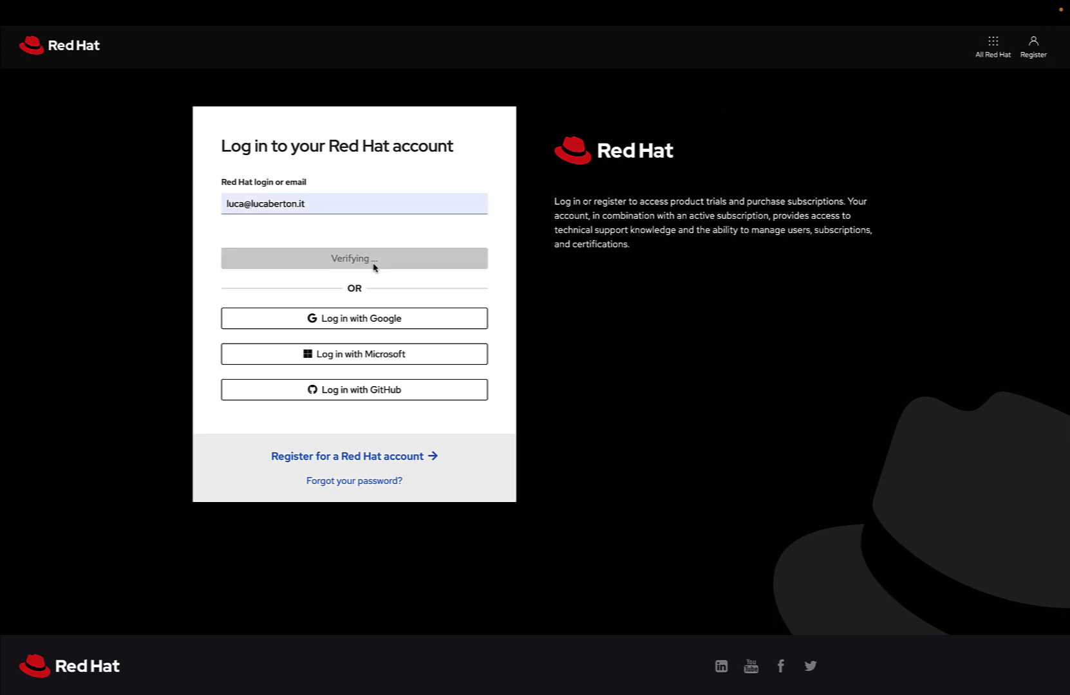
left_click(355, 318)
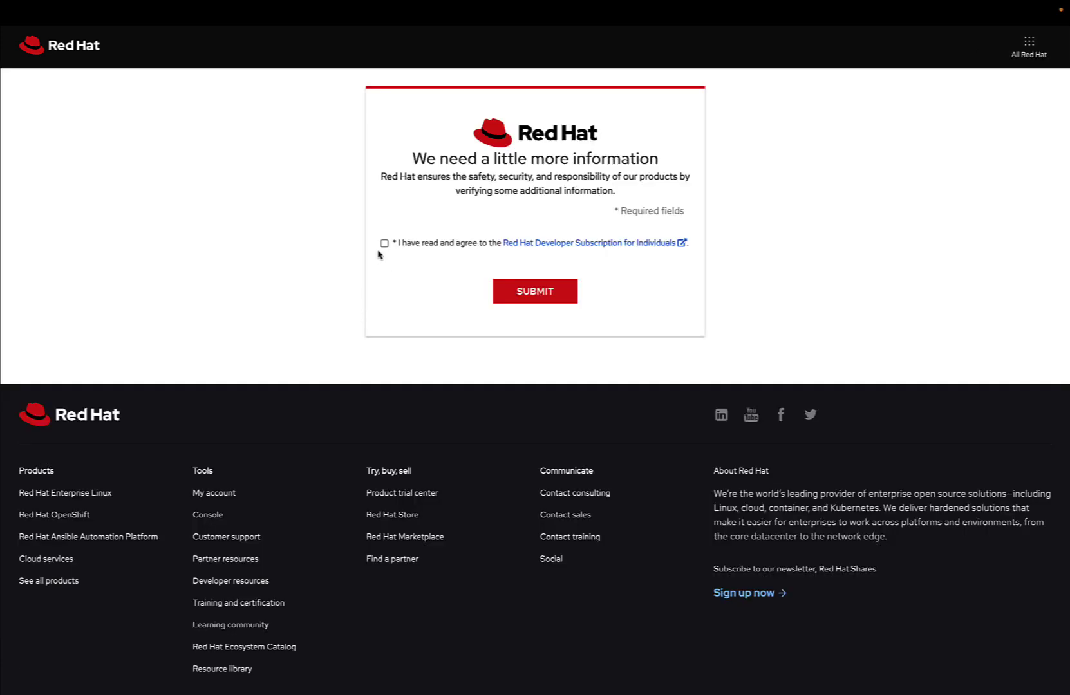
left_click(384, 243)
left_click(536, 293)
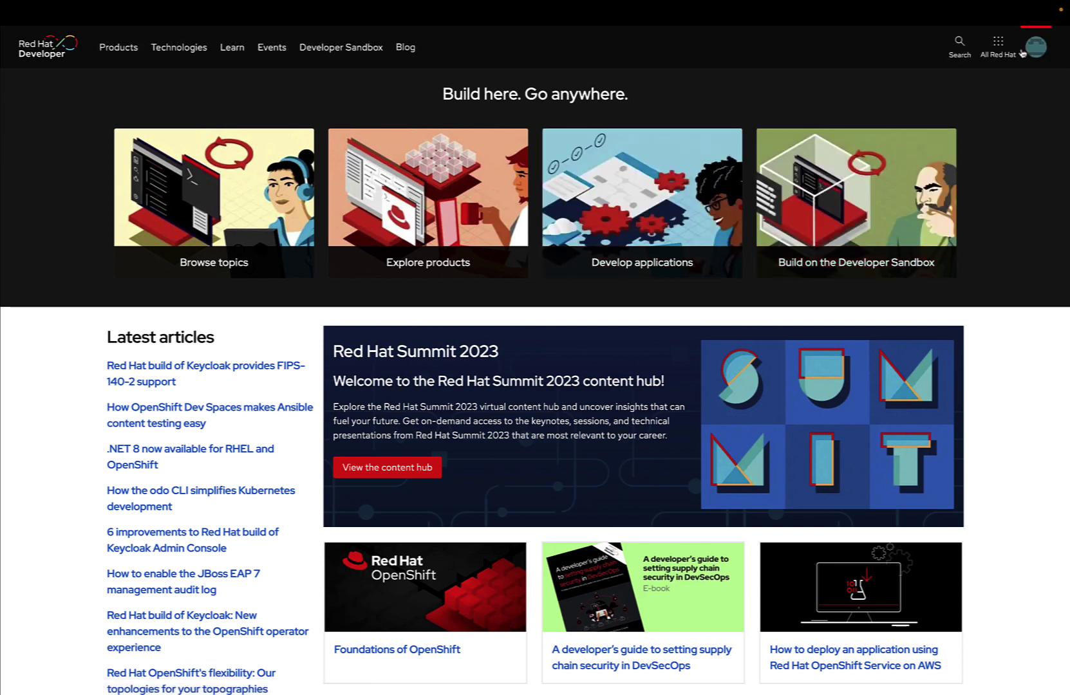
Go from the account panel to the Customer Portal, accept standard cookie settings, and open Subscriptions.
left_click(1032, 51)
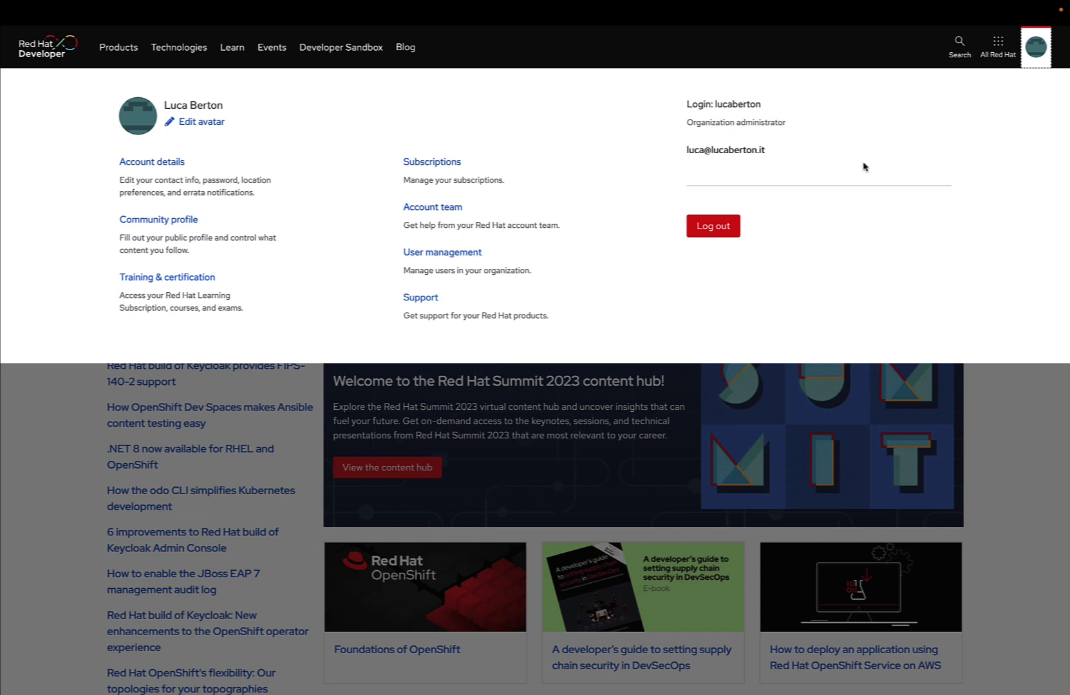
left_click(997, 55)
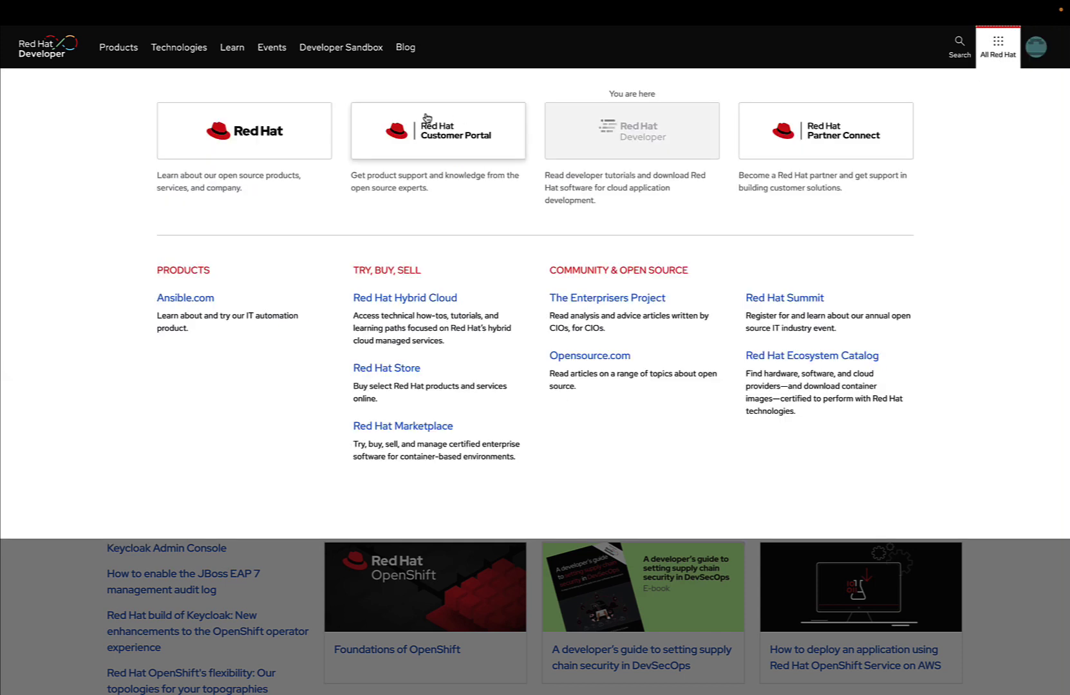
left_click(436, 135)
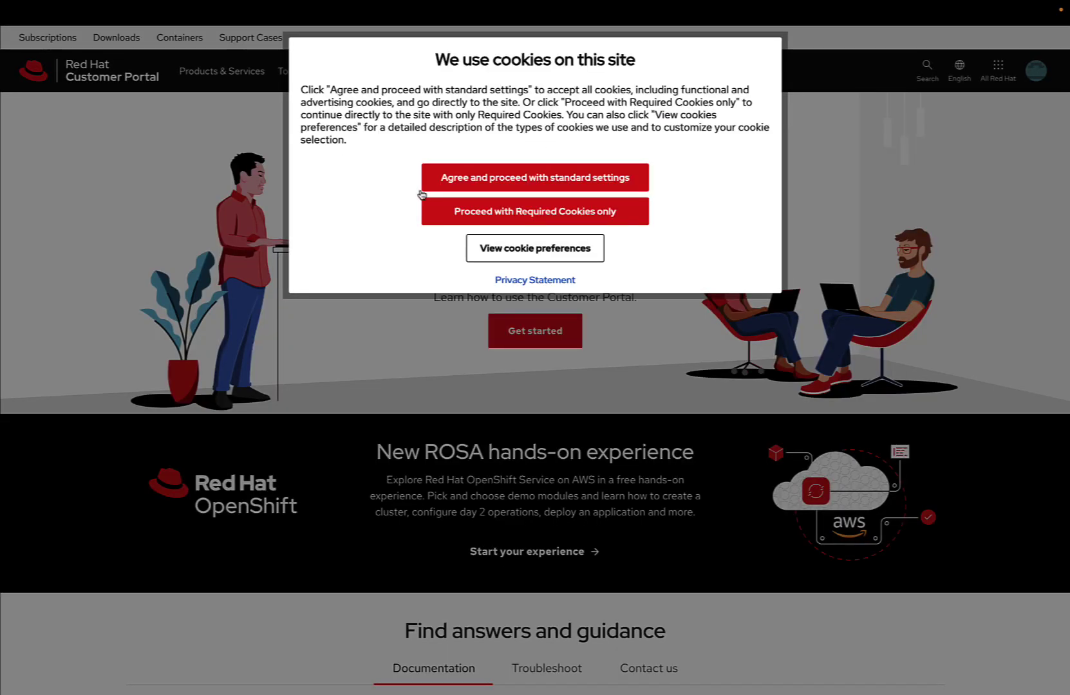
left_click(537, 178)
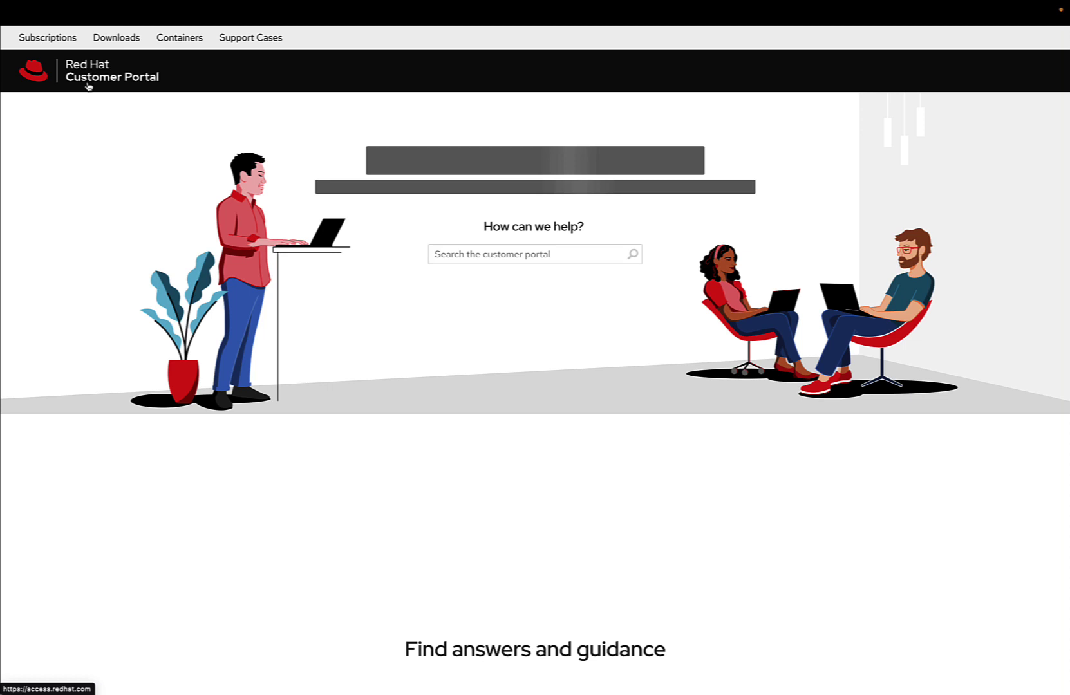
left_click(59, 40)
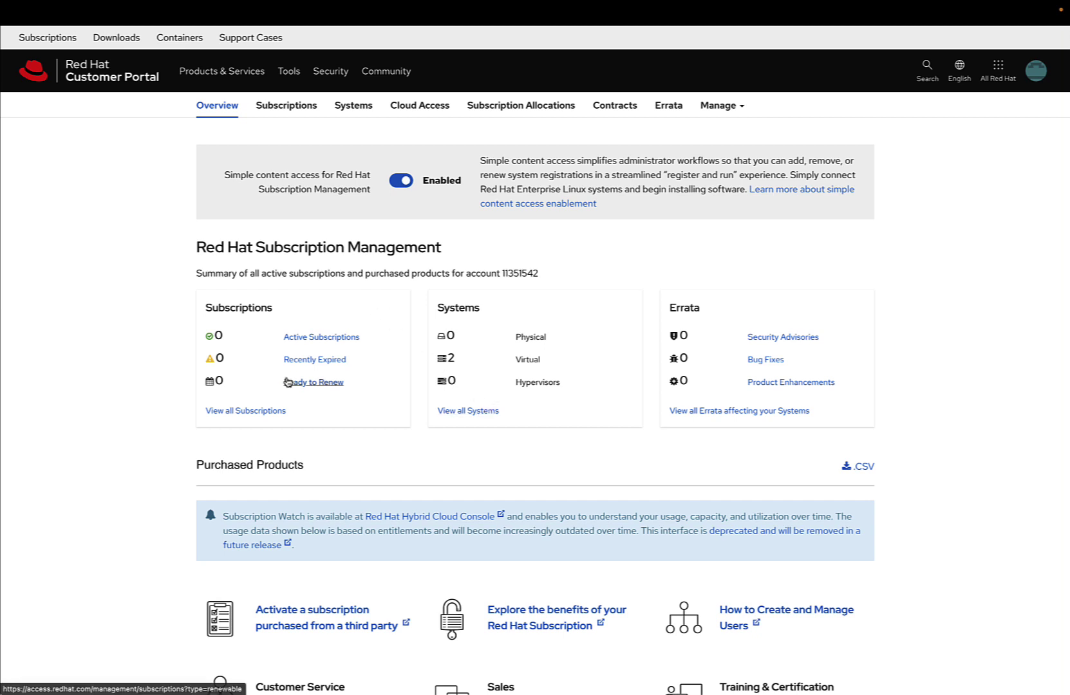
View all subscriptions, then open the second localhost.localdomain entry in the Systems list.
left_click(246, 411)
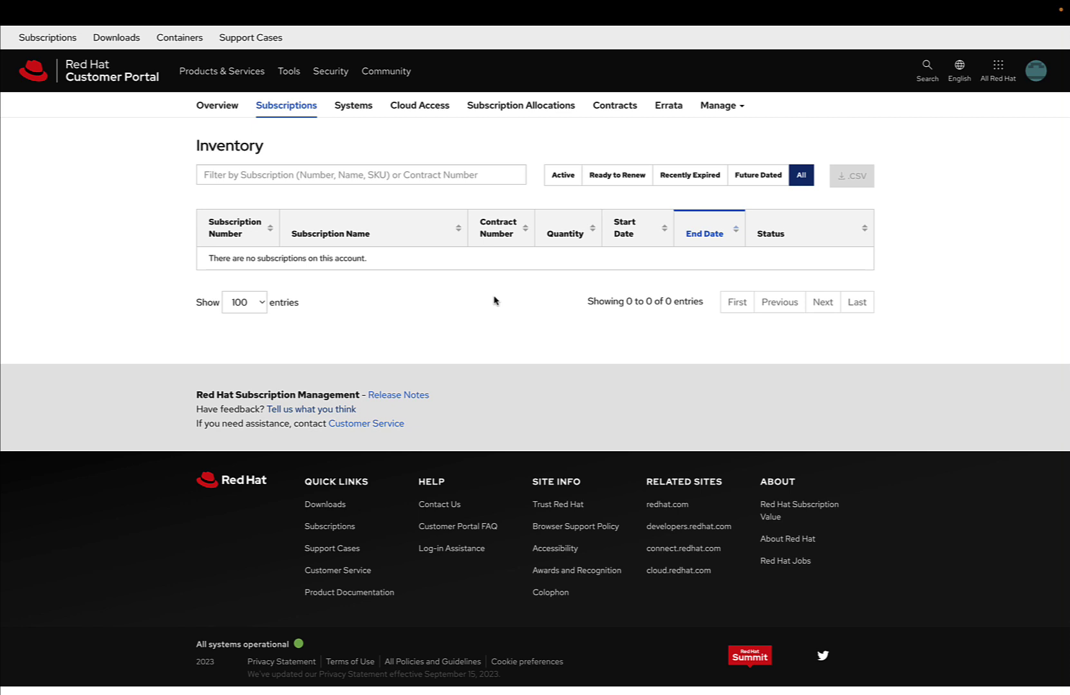
left_click(363, 113)
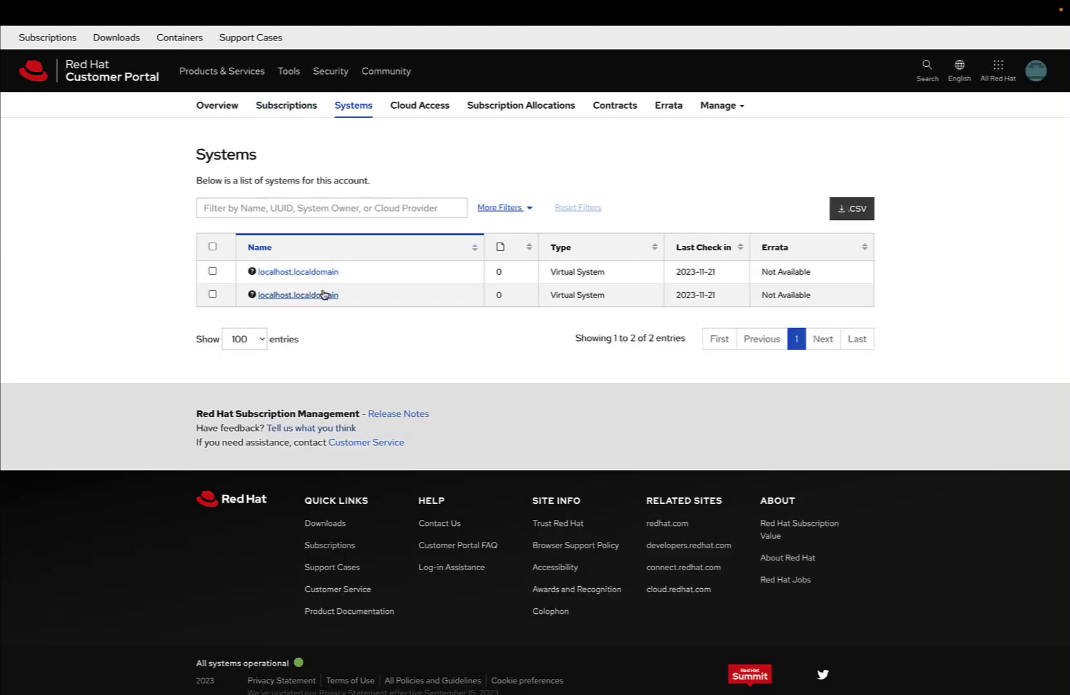
left_click(324, 297)
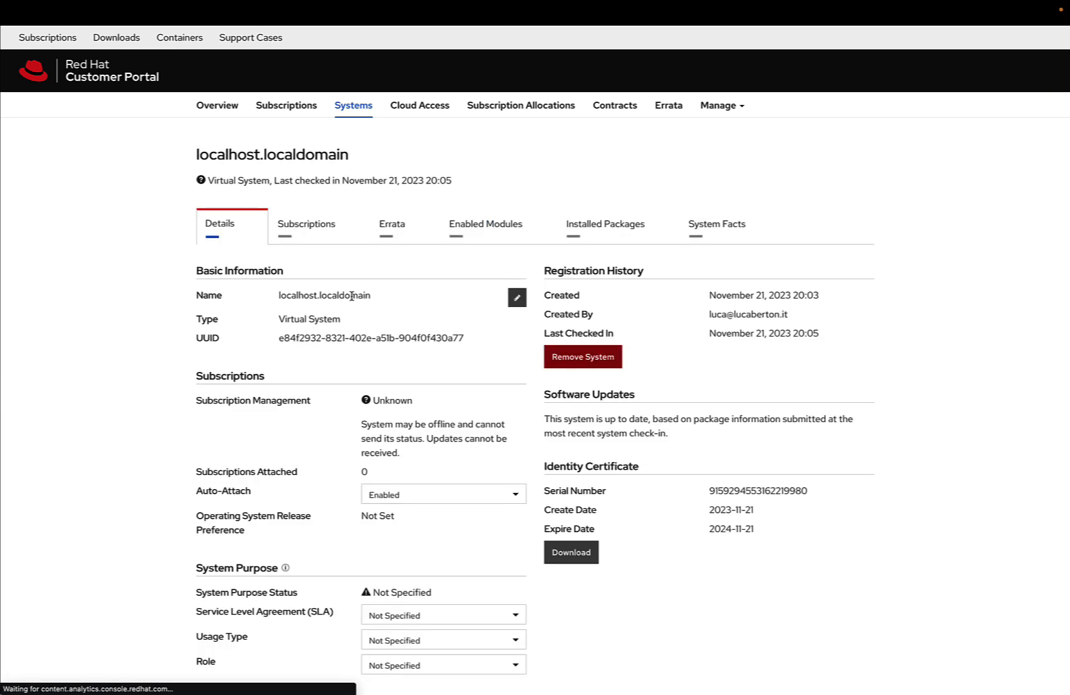
Run Auto-Attach from localhost.localdomain's Subscriptions tab, then return to the subscription inventory.
left_click(317, 227)
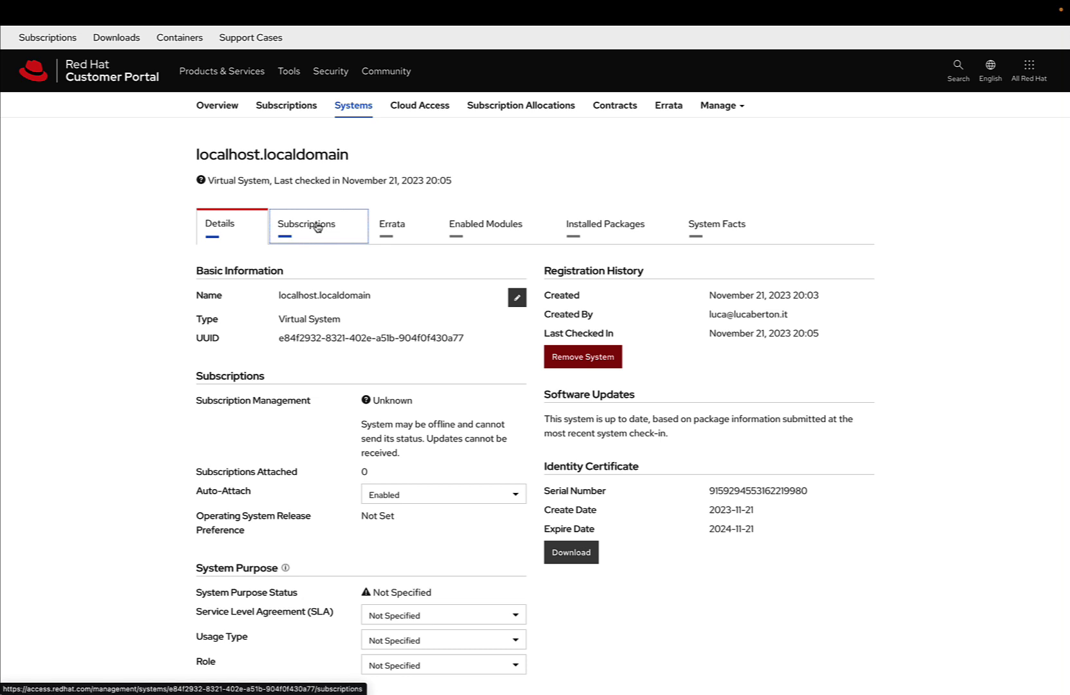
left_click(317, 227)
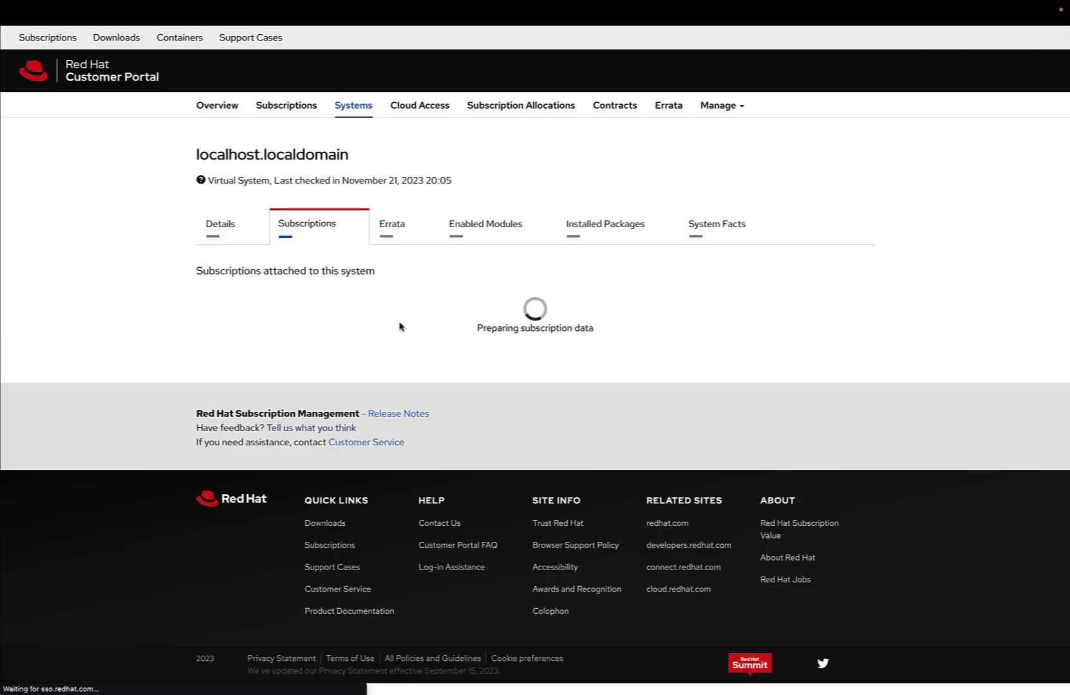
left_click(582, 391)
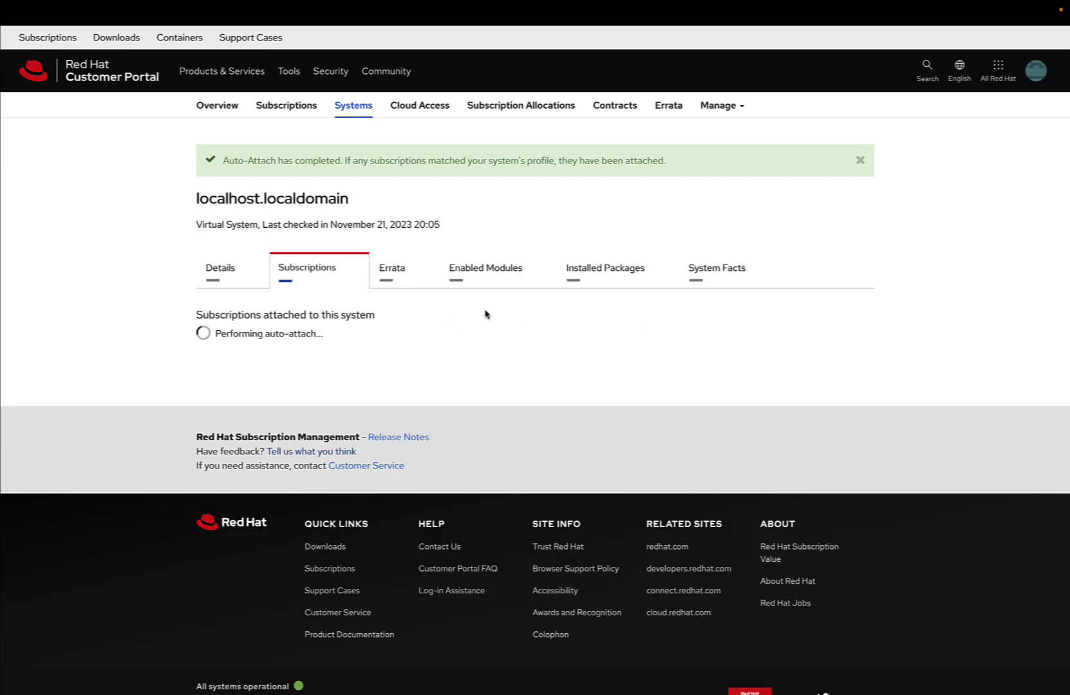
left_click(291, 106)
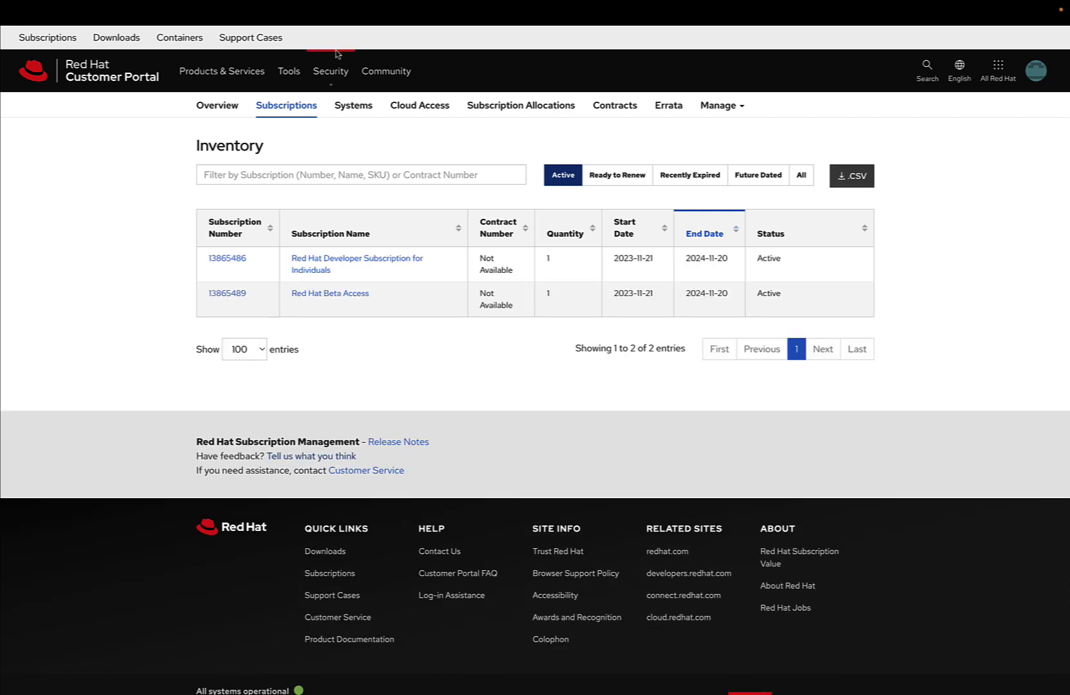
Reload the inventory, then open the second localhost.localdomain system's Subscriptions tab.
left_click(306, 104)
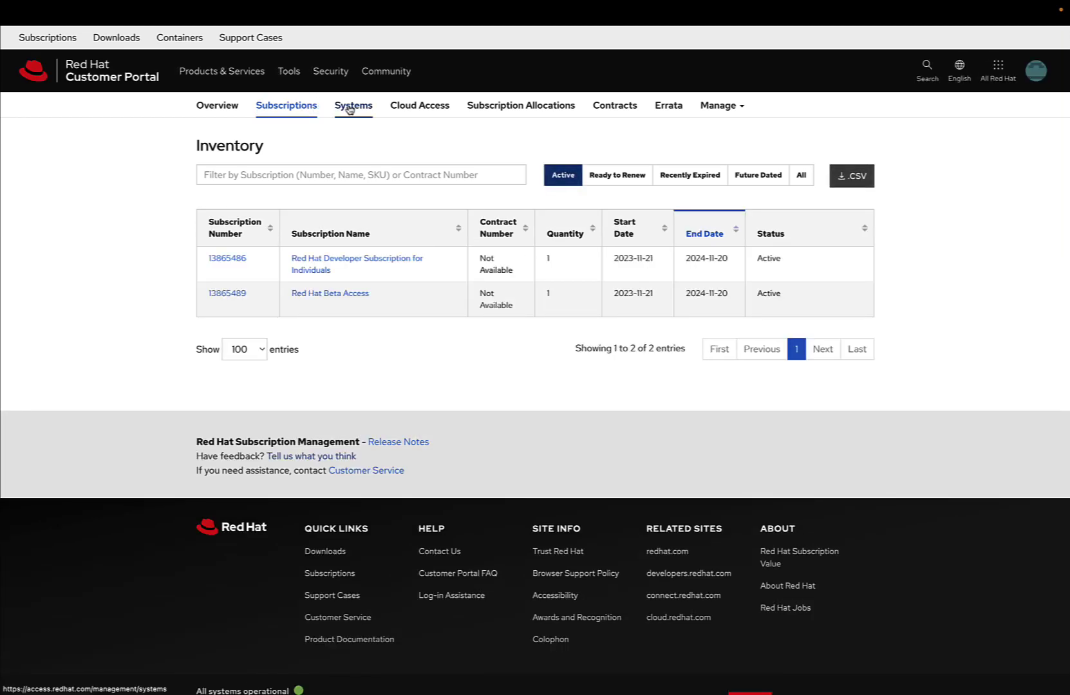
left_click(350, 109)
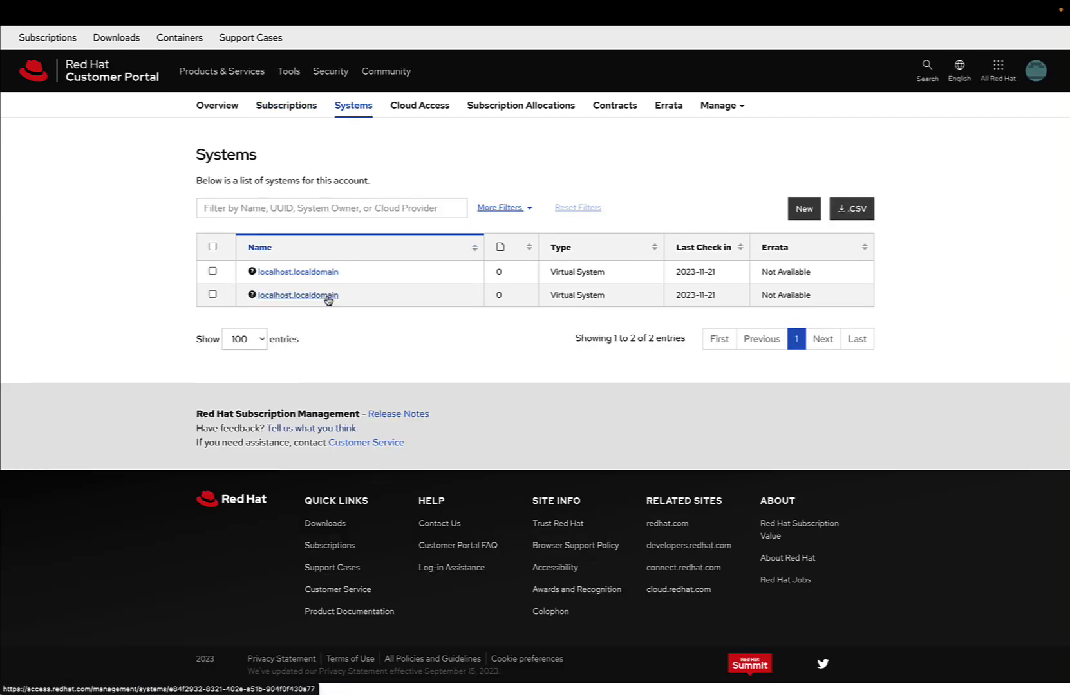
left_click(327, 297)
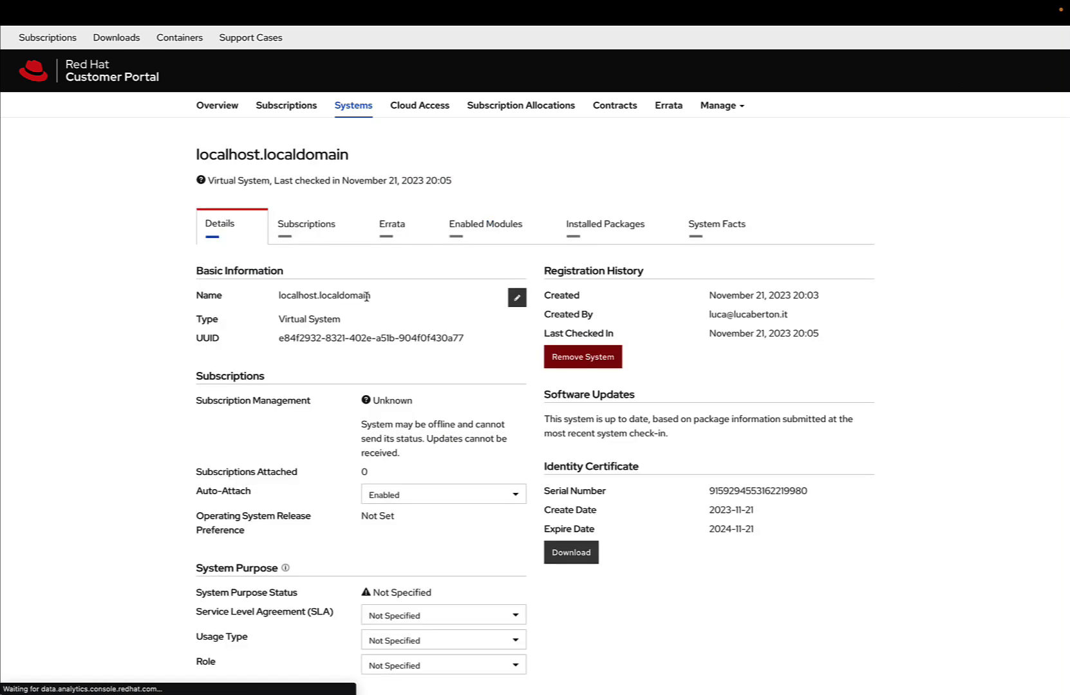
left_click(334, 232)
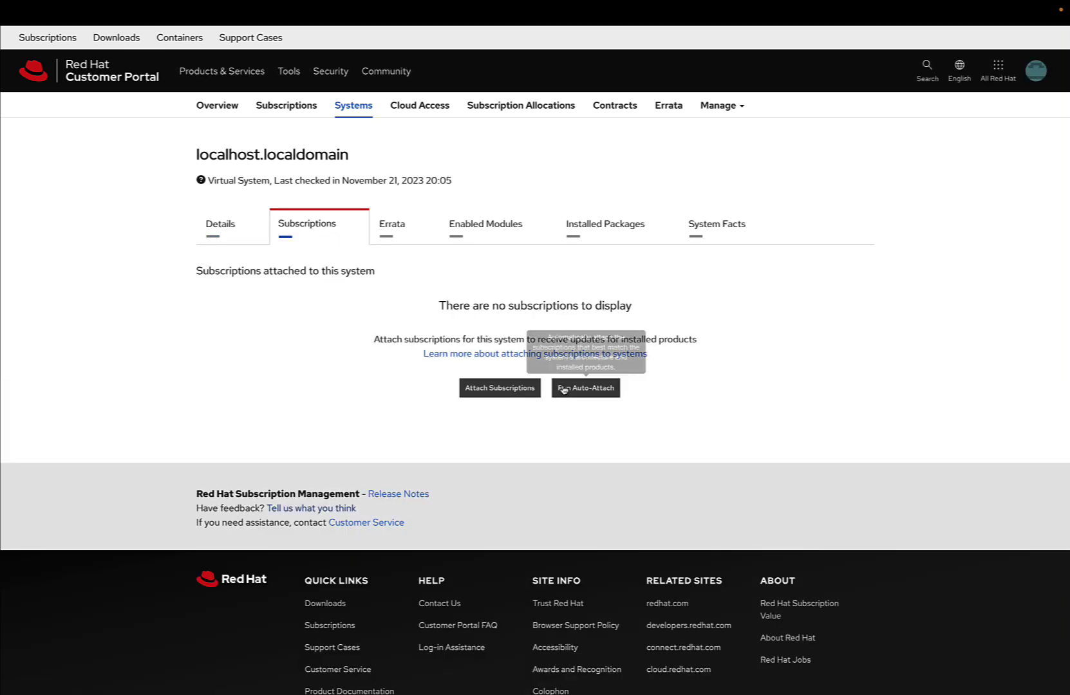
Rerun auto-attach on localhost.localdomain, check its Details and Subscriptions, then open Attach Subscriptions.
left_click(564, 389)
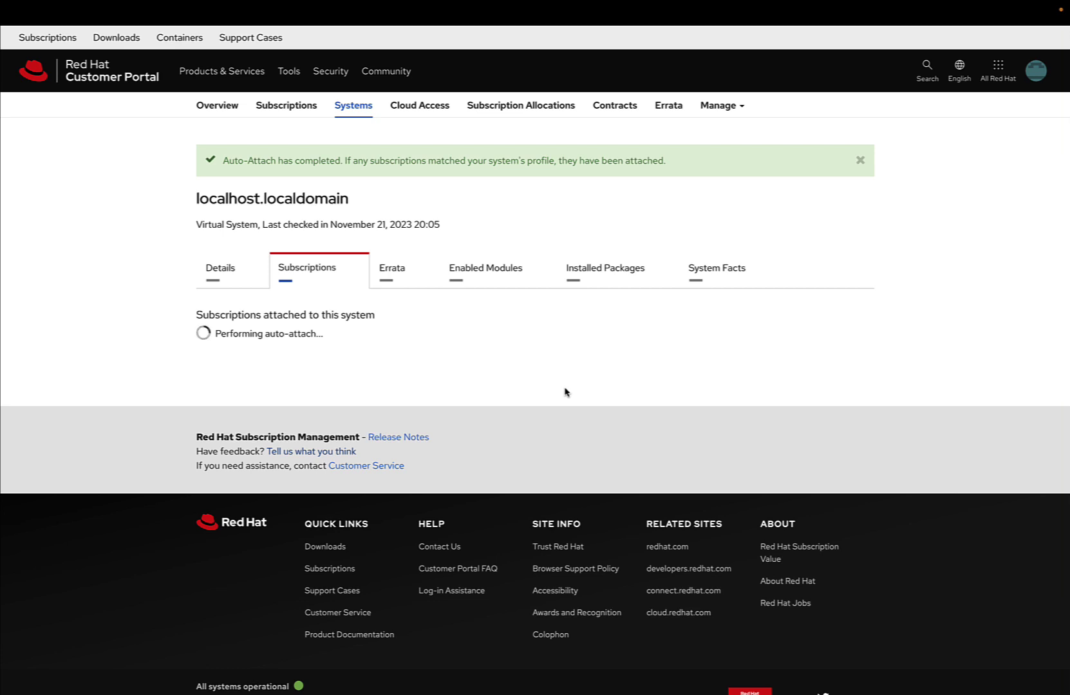
left_click(209, 262)
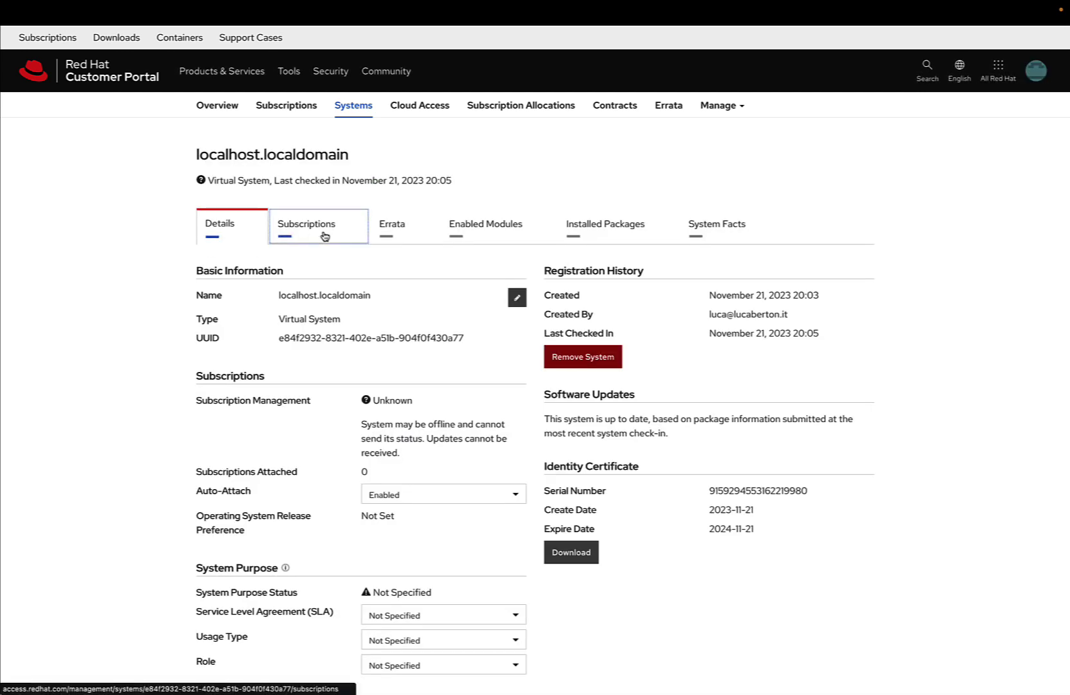
left_click(325, 236)
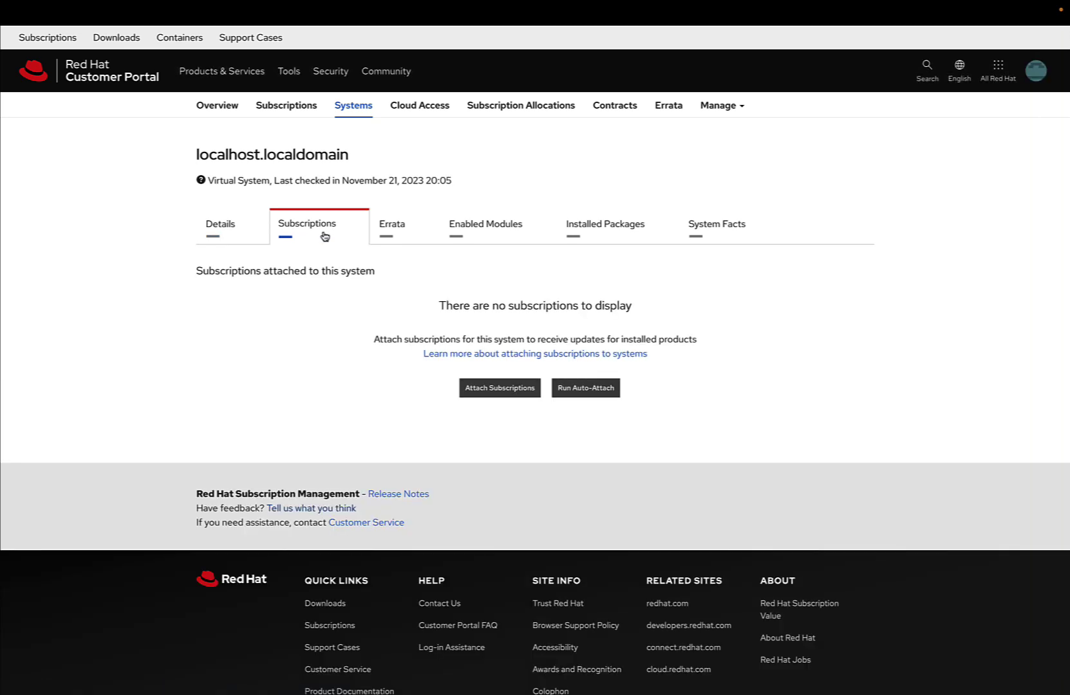
left_click(508, 400)
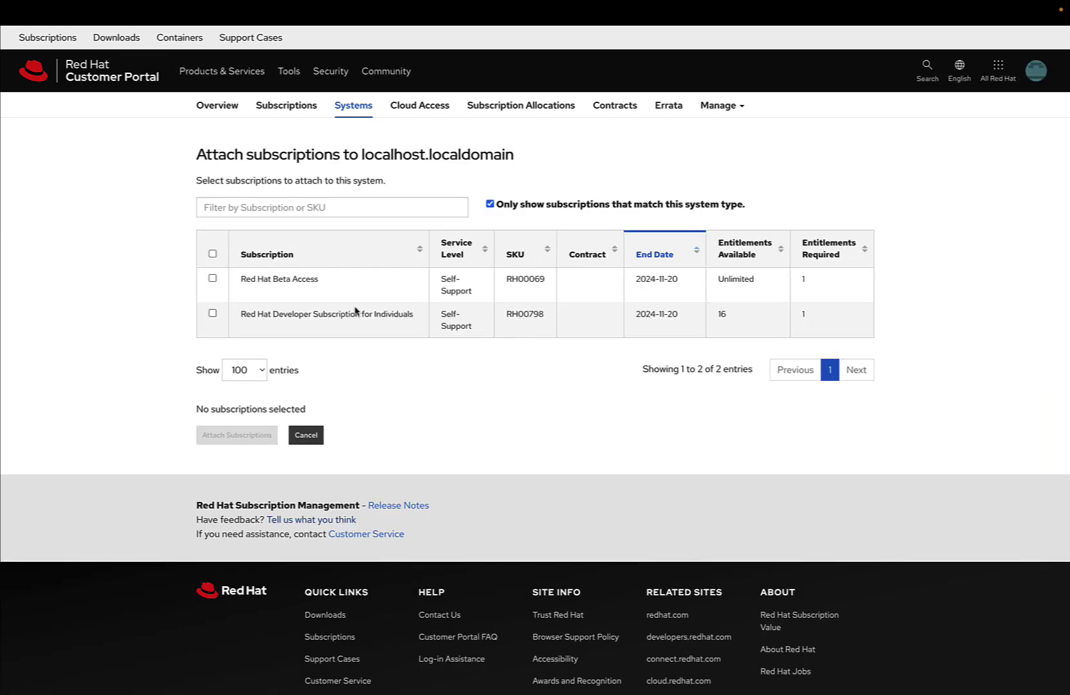
Select the Red Hat Developer Subscription for Individuals and attach it to localhost.localdomain.
left_click(212, 314)
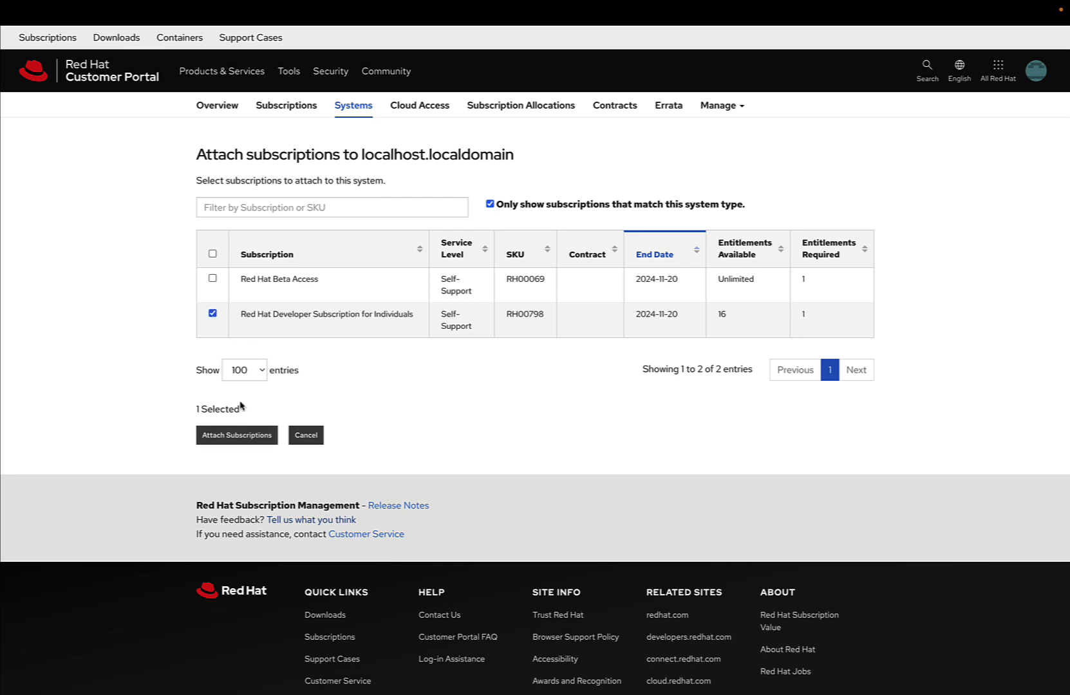
left_click(237, 435)
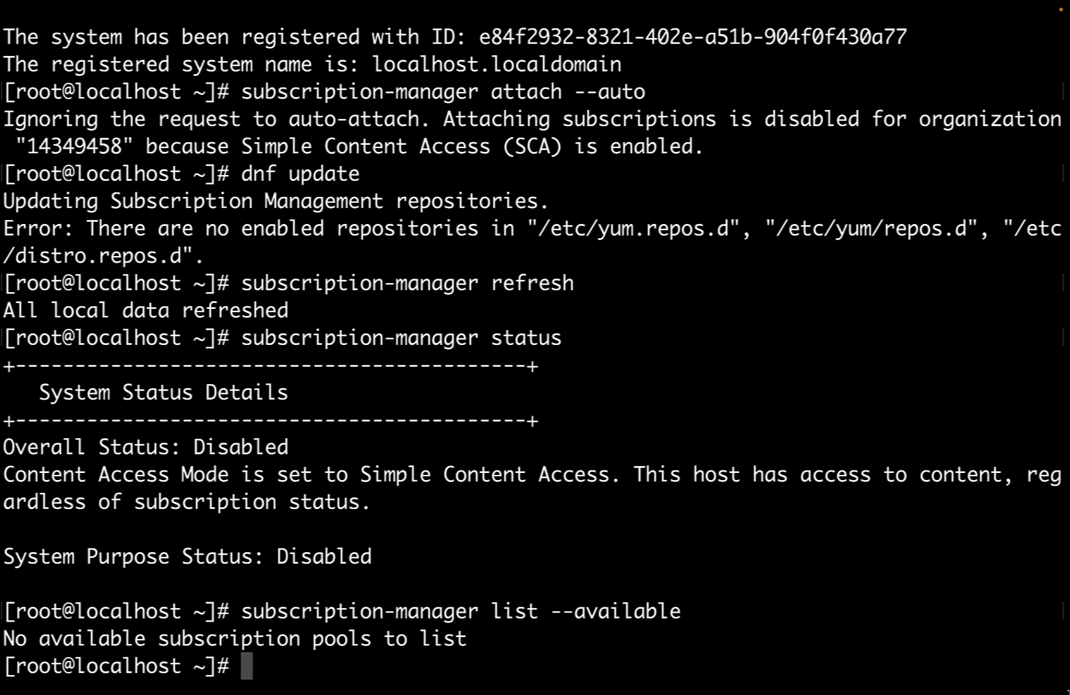
Rerun subscription-manager list --available, which now shows Red Hat Beta Access (SKU RH00069).
key("Up")
key("Return")
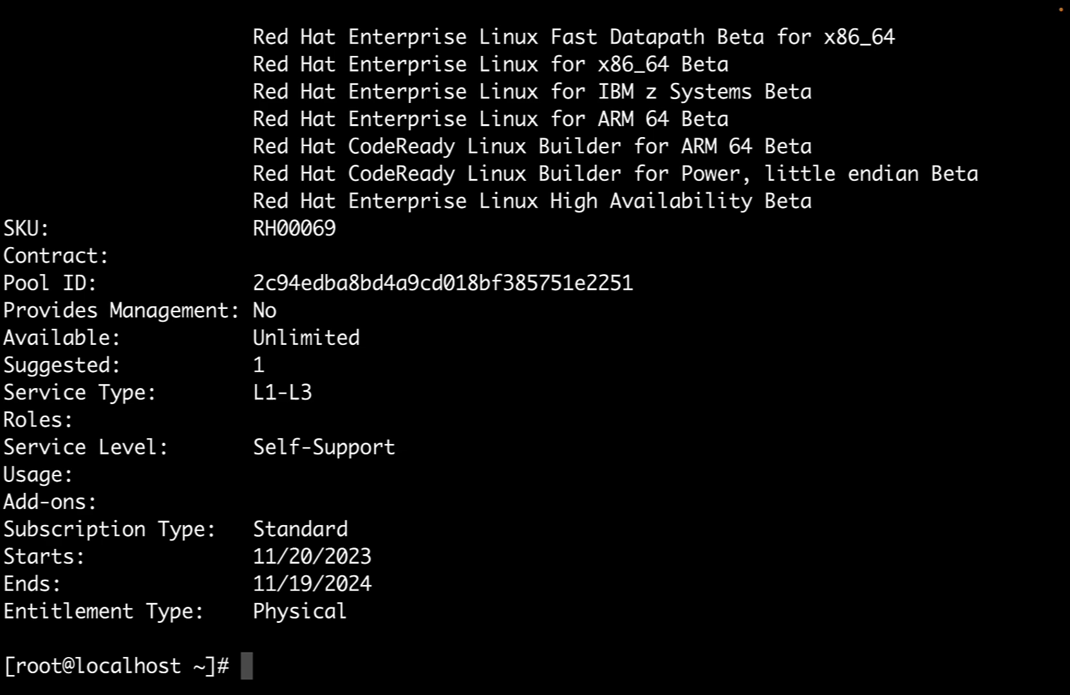
scroll(535, 348, "up", 15)
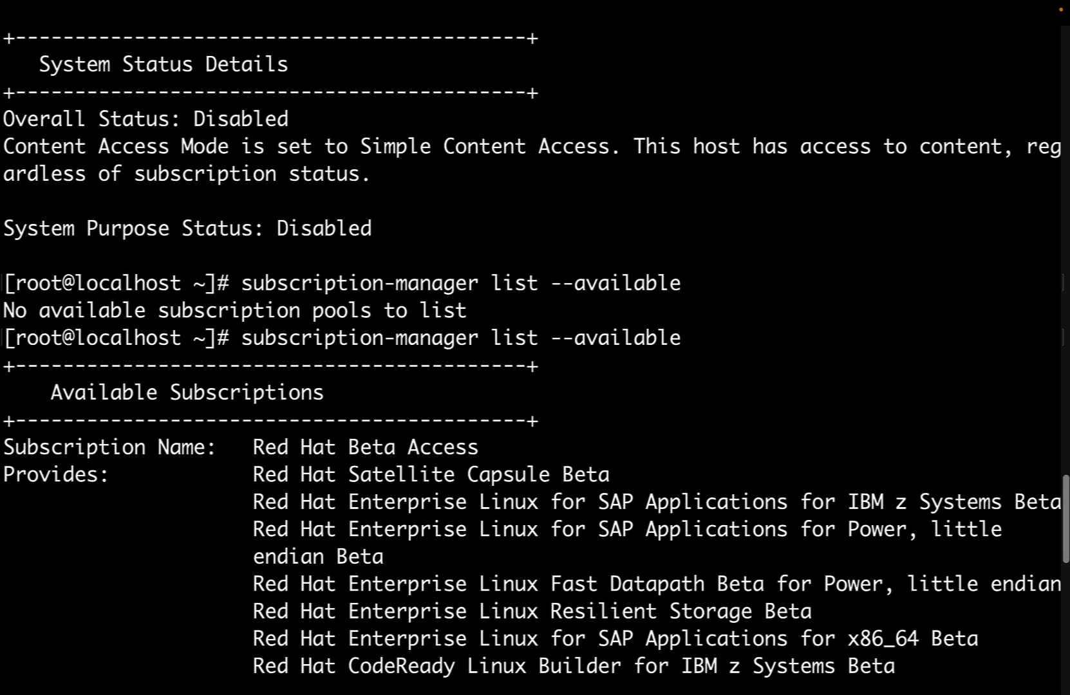
Recheck subscription-manager status, which still reports Overall Status: Disabled.
scroll(534, 348, "up", 4)
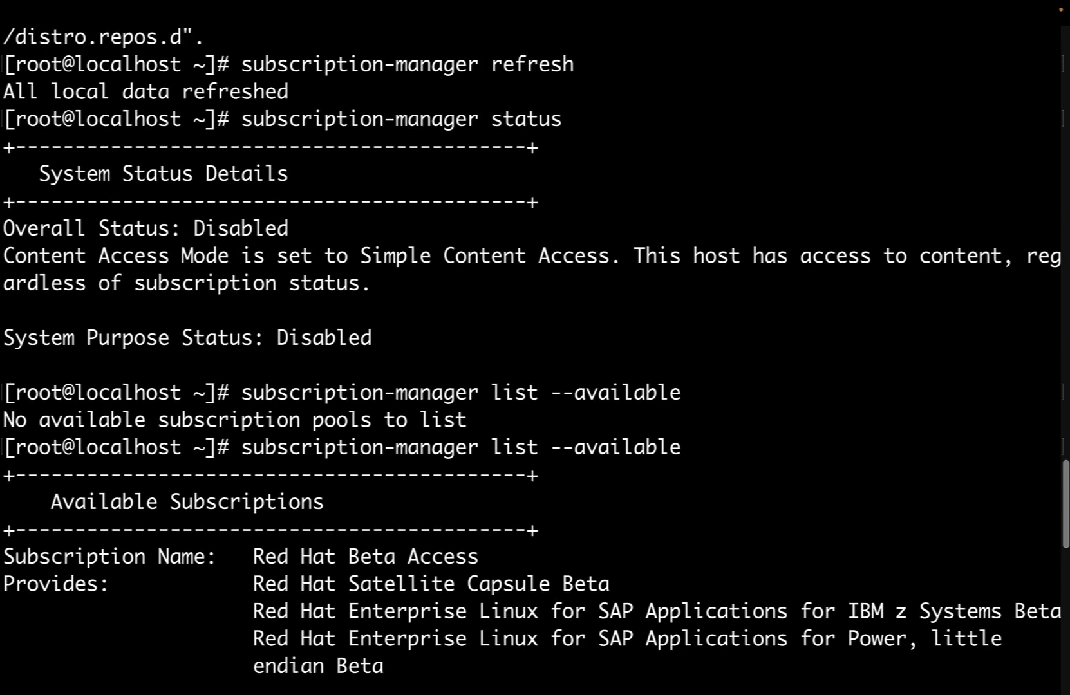
key("Up")
key("Up")
key("Return")
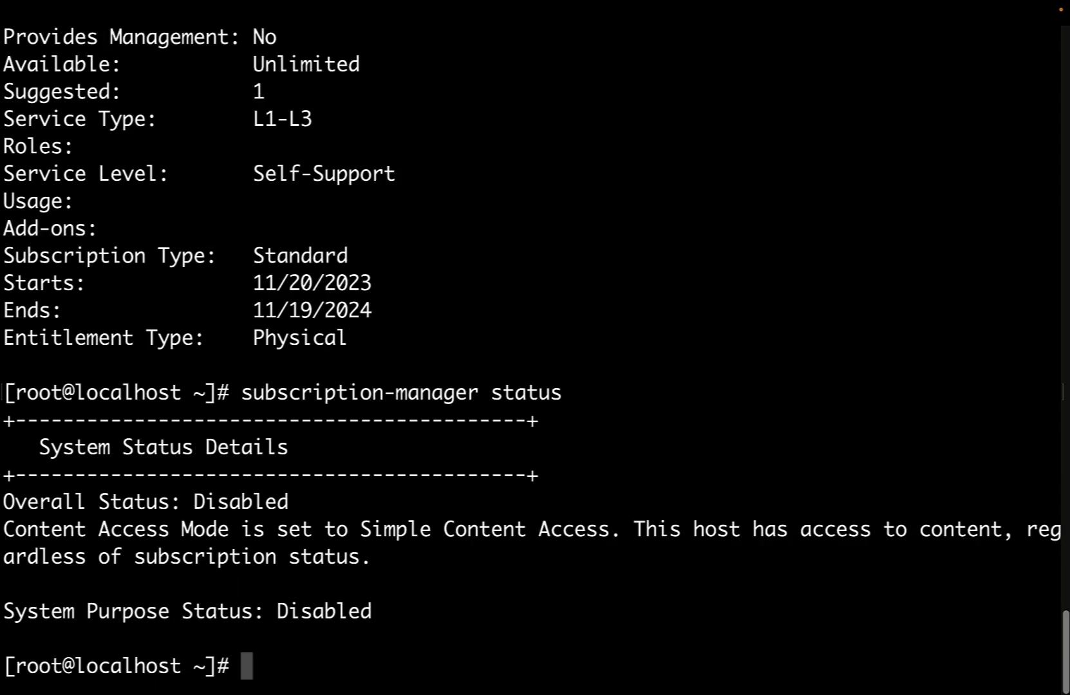
Run dnf update, which fails because no repositories are enabled.
type("dnf update")
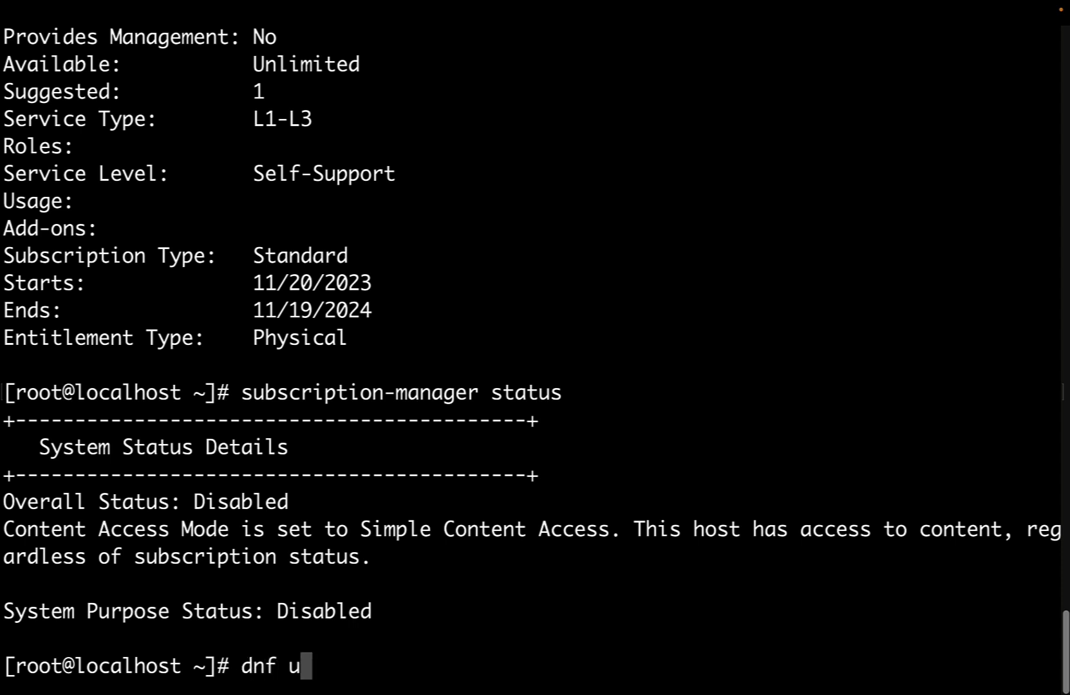
key("Return")
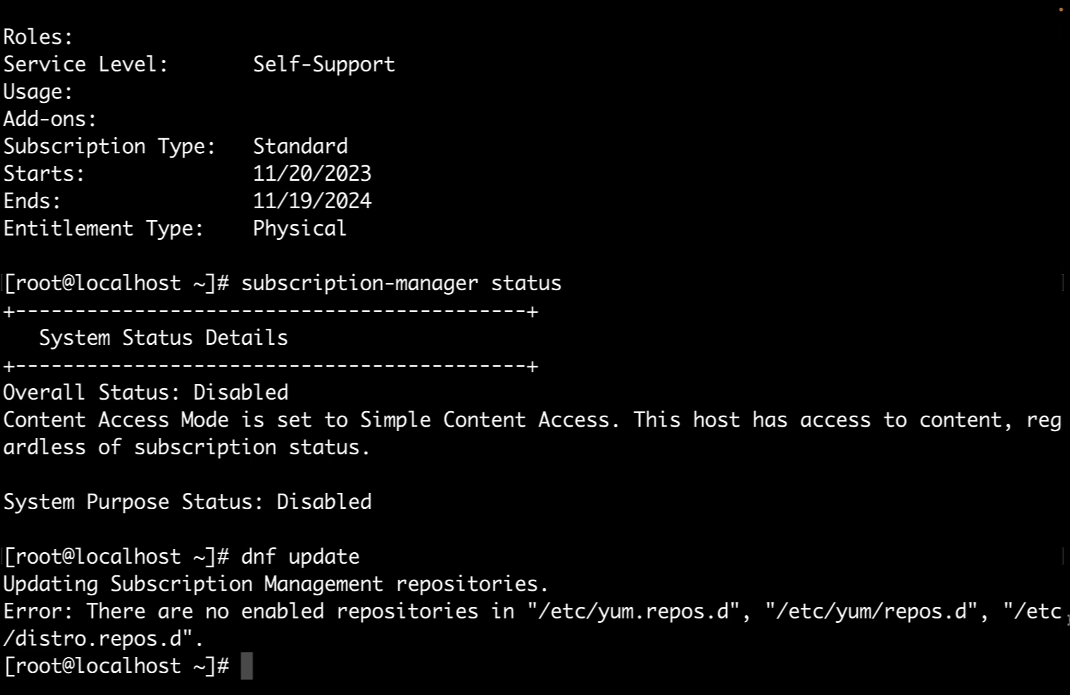
Run subscription-manager refresh, then dnf update again to reach BaseOS and AppStream with 37 upgrades.
type("sub")
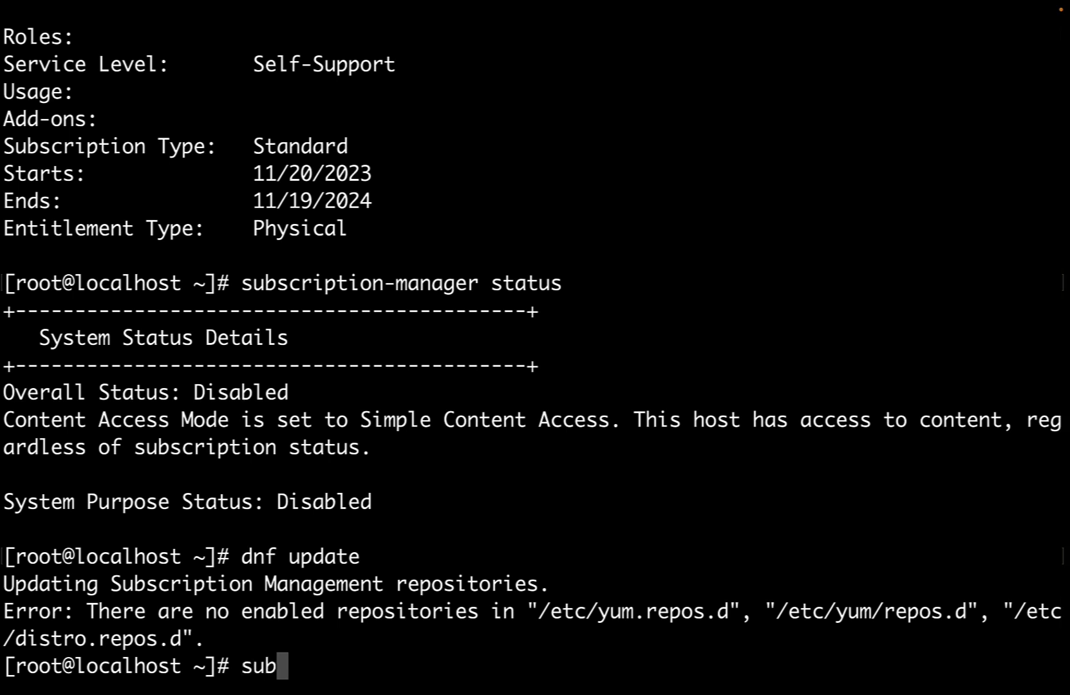
key("Tab")
type("refresh")
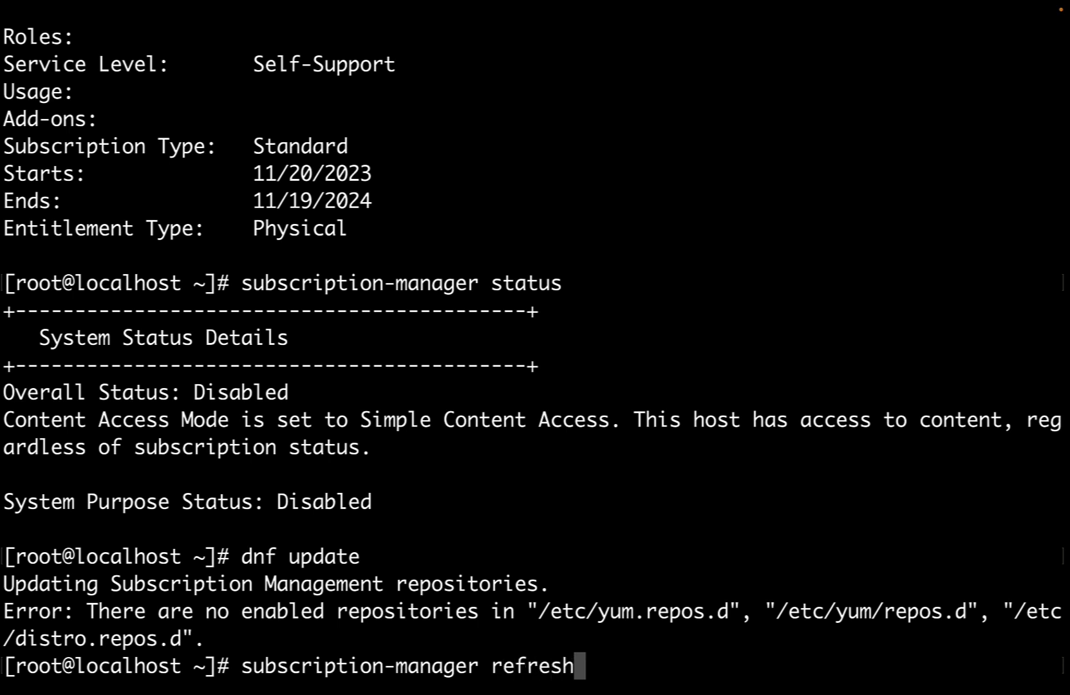
key("Return")
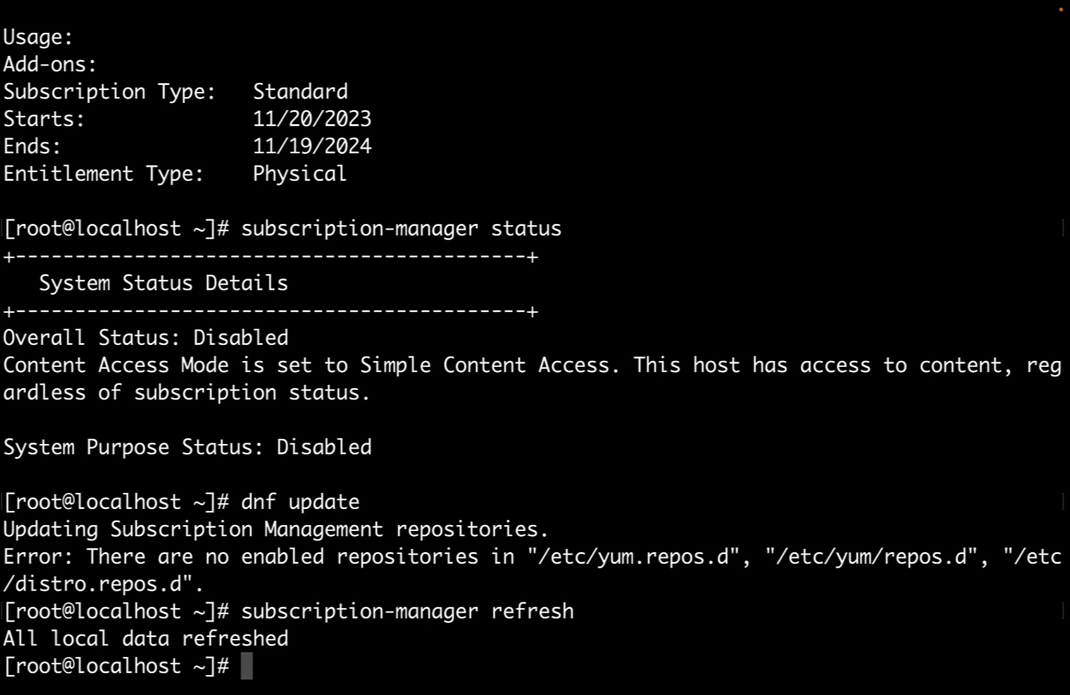
type("dnf update")
key("Return")
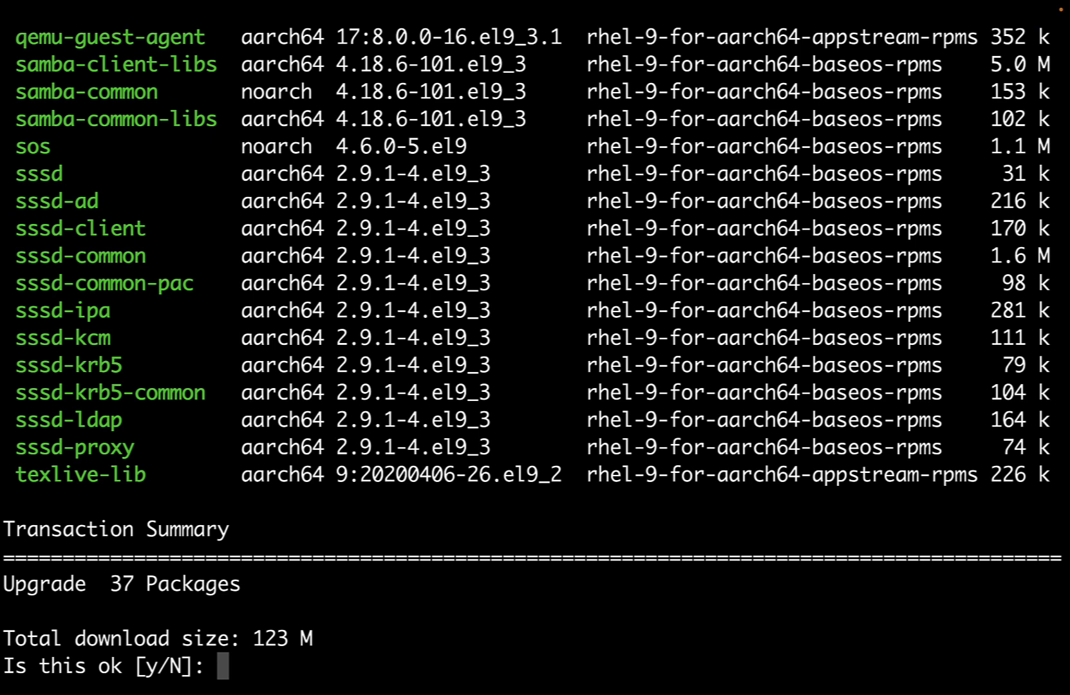
Answer n to abort the 37-package upgrade and review the BaseOS/AppStream dnf output.
type("n")
key("Return")
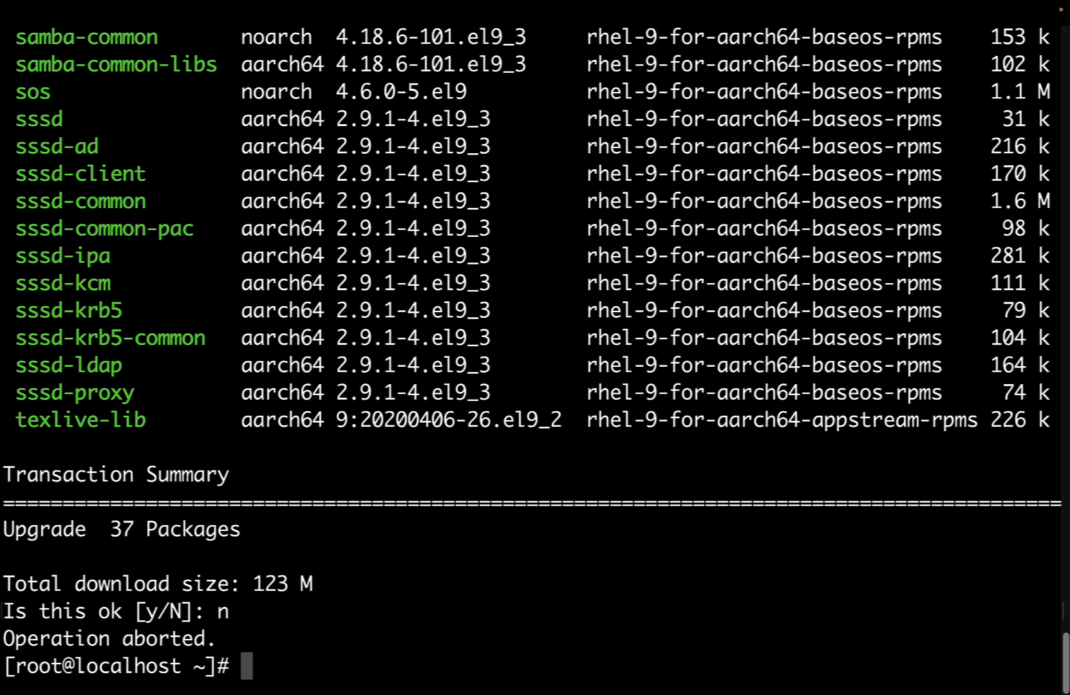
scroll(535, 361, "up", 1)
scroll(535, 361, "down", 1)
scroll(534, 361, "up", 15)
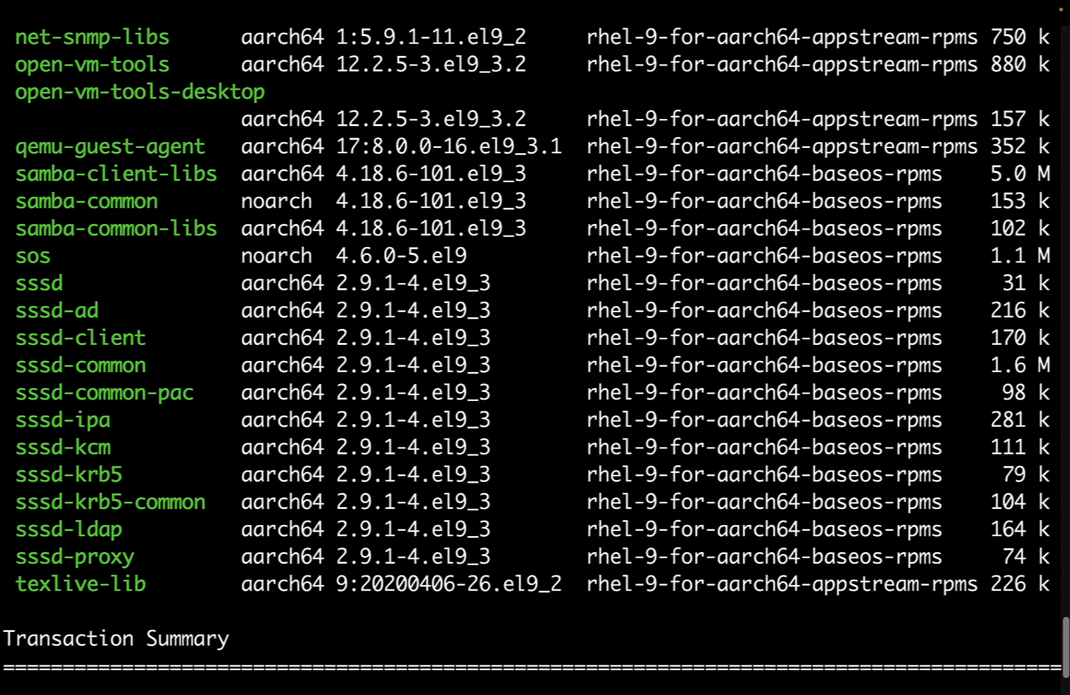
scroll(534, 361, "up", 3)
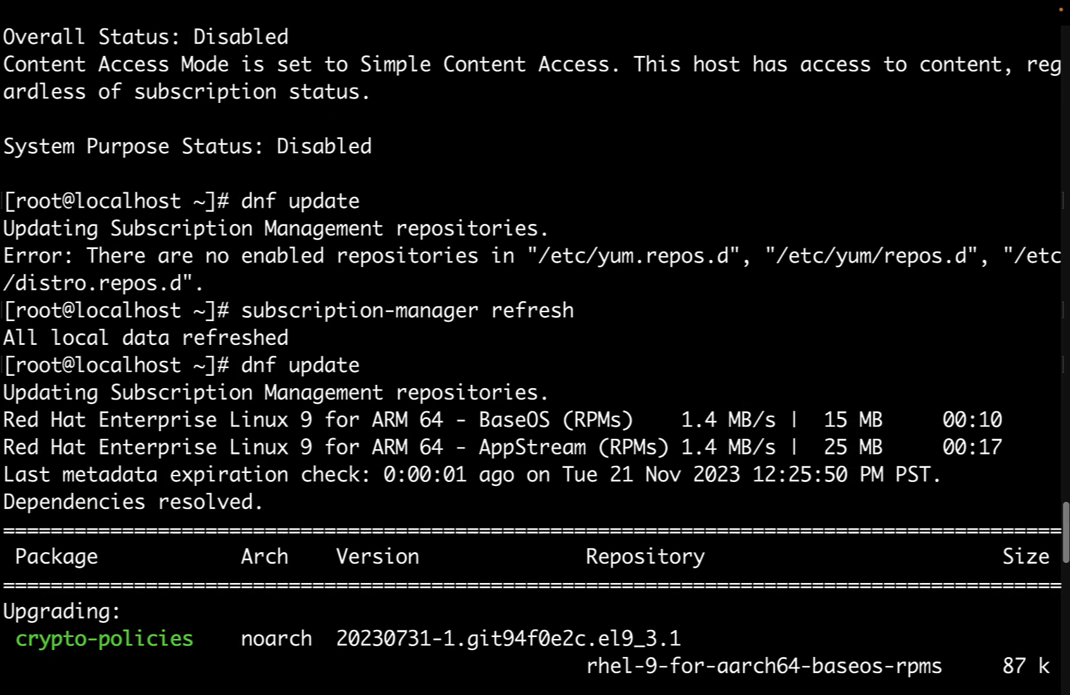
scroll(535, 347, "down", 8)
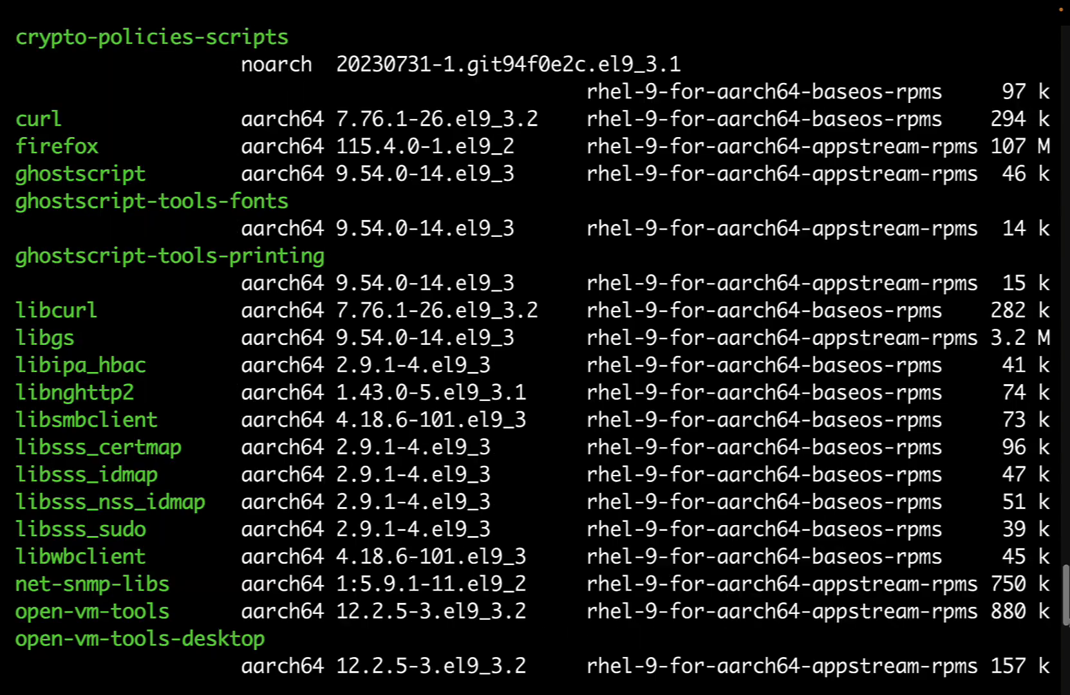
scroll(535, 348, "up", 11)
scroll(534, 347, "down", 3)
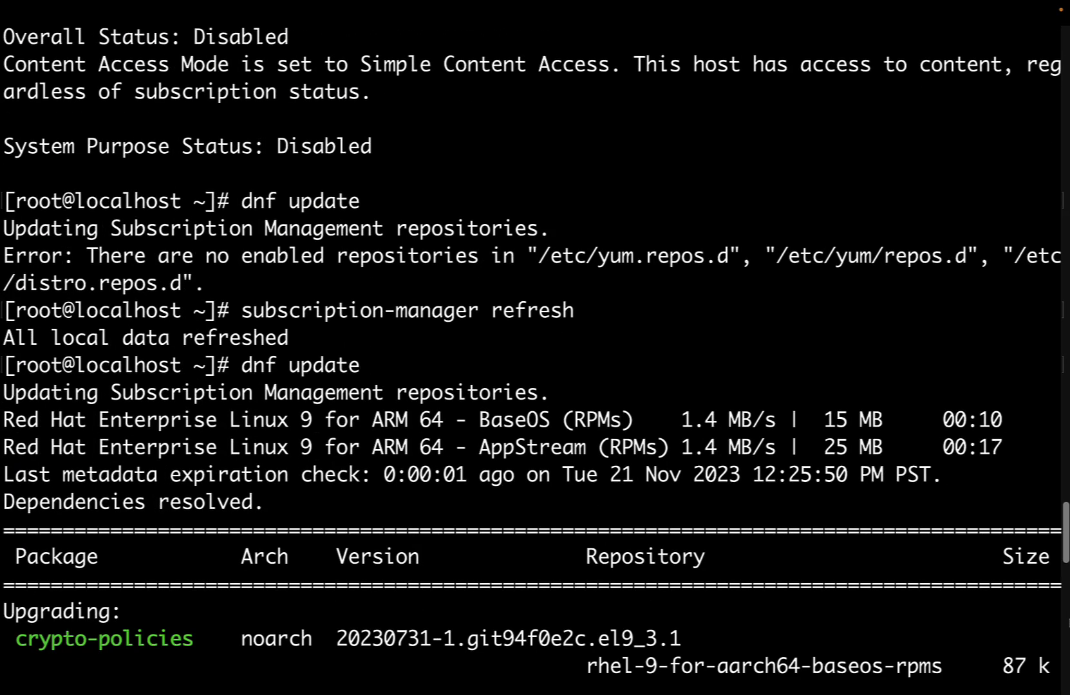